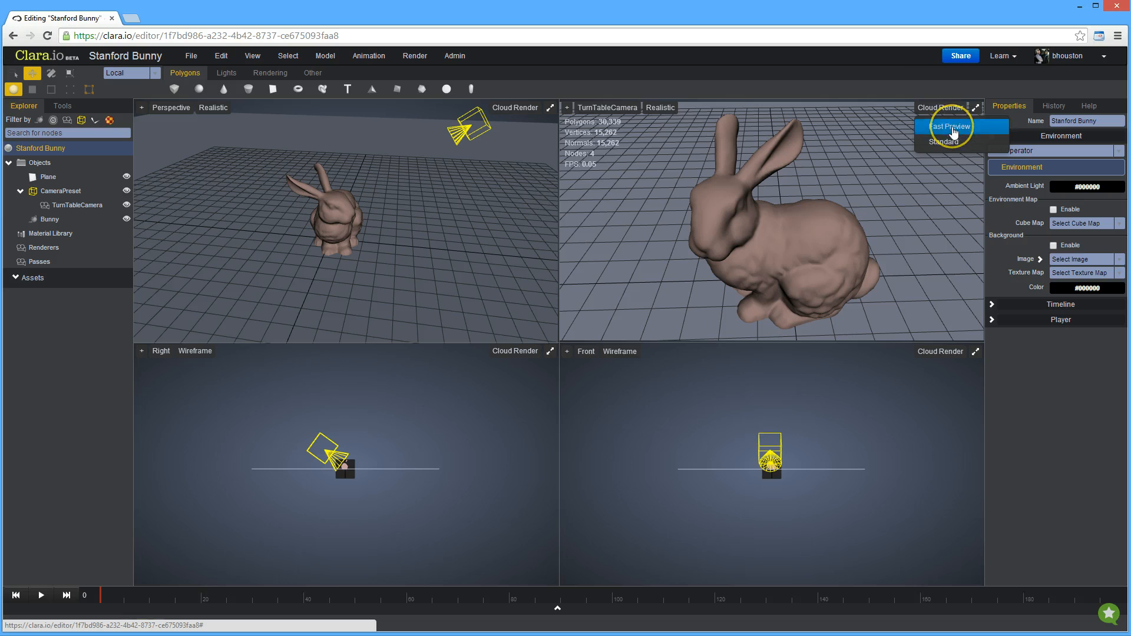
Start a Fast Preview cloud render of the turntable camera viewport, and switch the Perspective viewport to TurnTableCamera, orbiting it around the bunny.
left_click(954, 128)
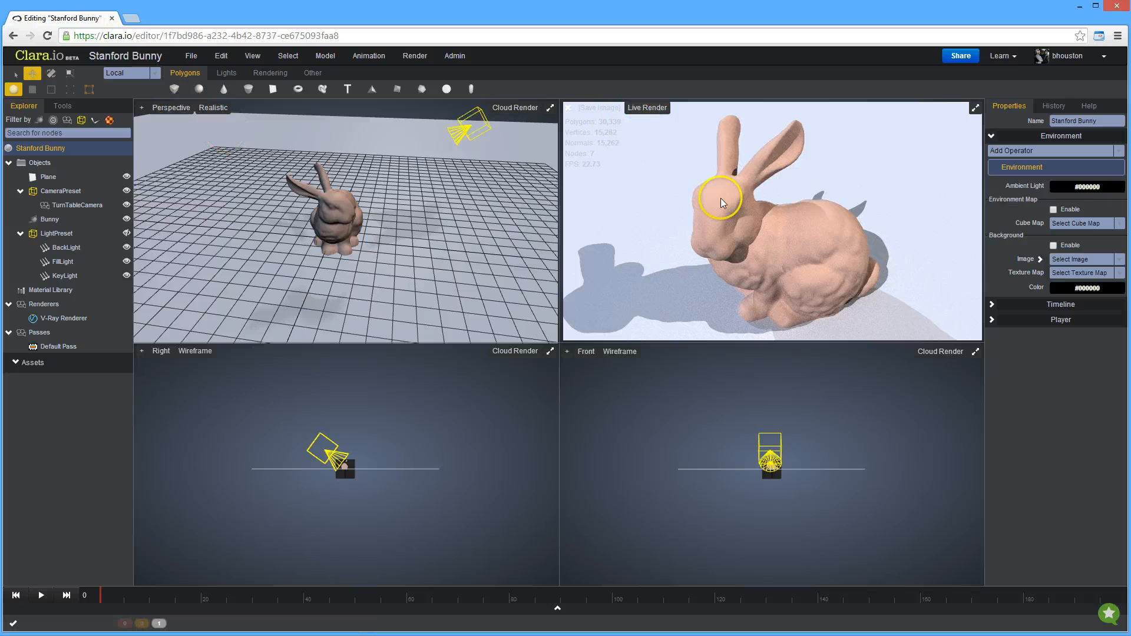
mouse_move(338, 222)
middle_mouse_down()
mouse_move(313, 220)
mouse_move(326, 220)
middle_mouse_up()
left_click(171, 108)
mouse_move(212, 127)
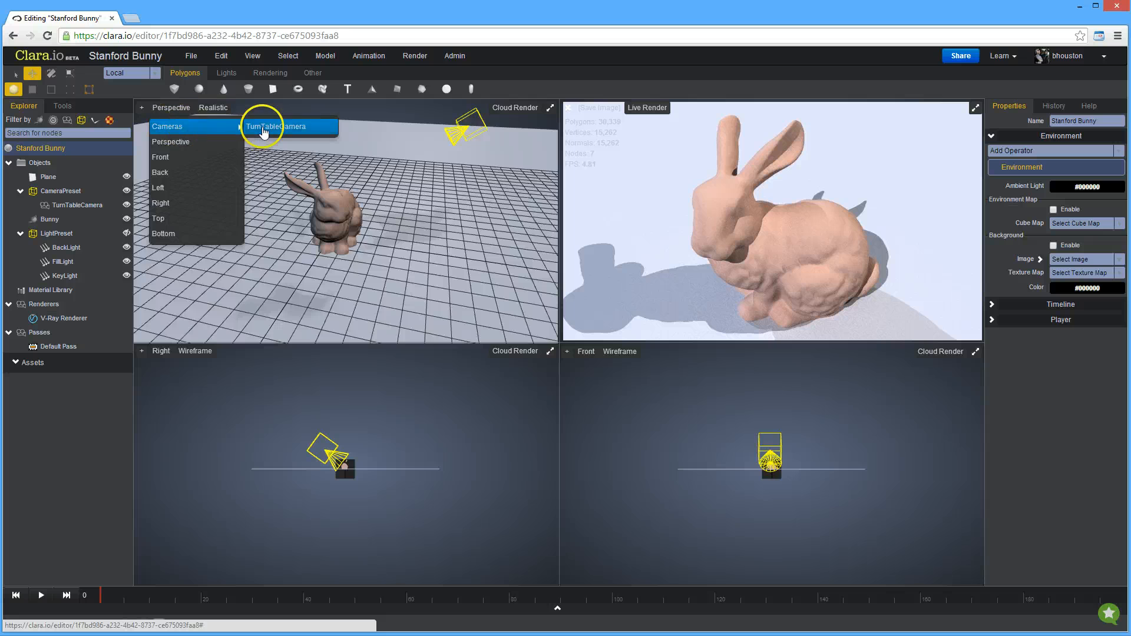
left_click(264, 130)
mouse_move(359, 206)
middle_mouse_down()
mouse_move(320, 197)
mouse_move(346, 182)
mouse_move(381, 205)
mouse_move(355, 203)
middle_mouse_up()
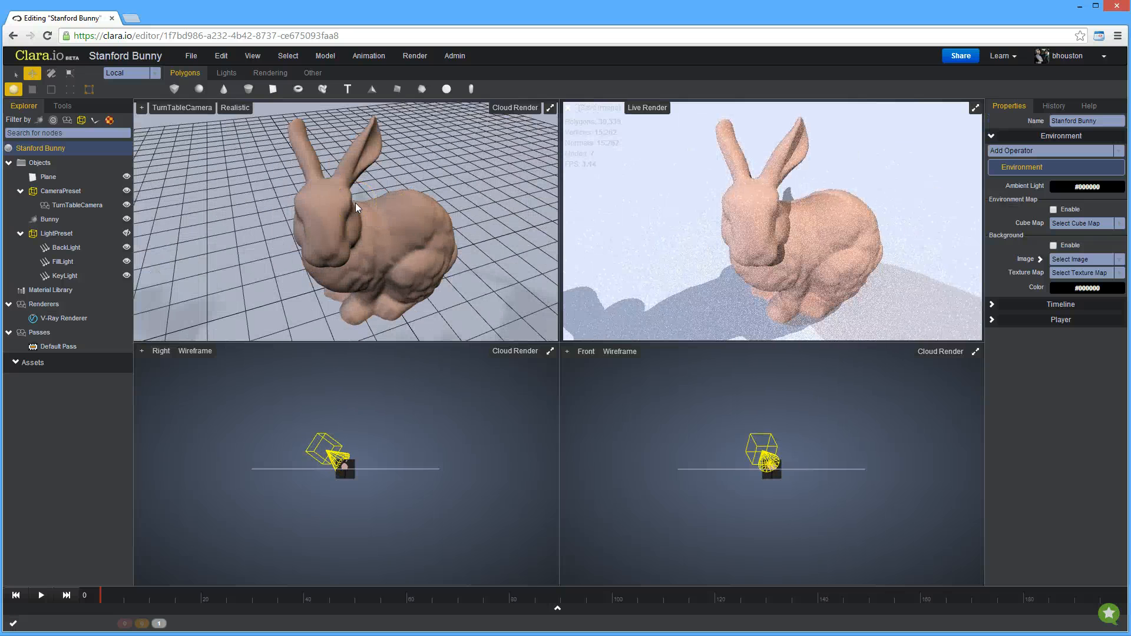
middle_click_drag(355, 203, 330, 195)
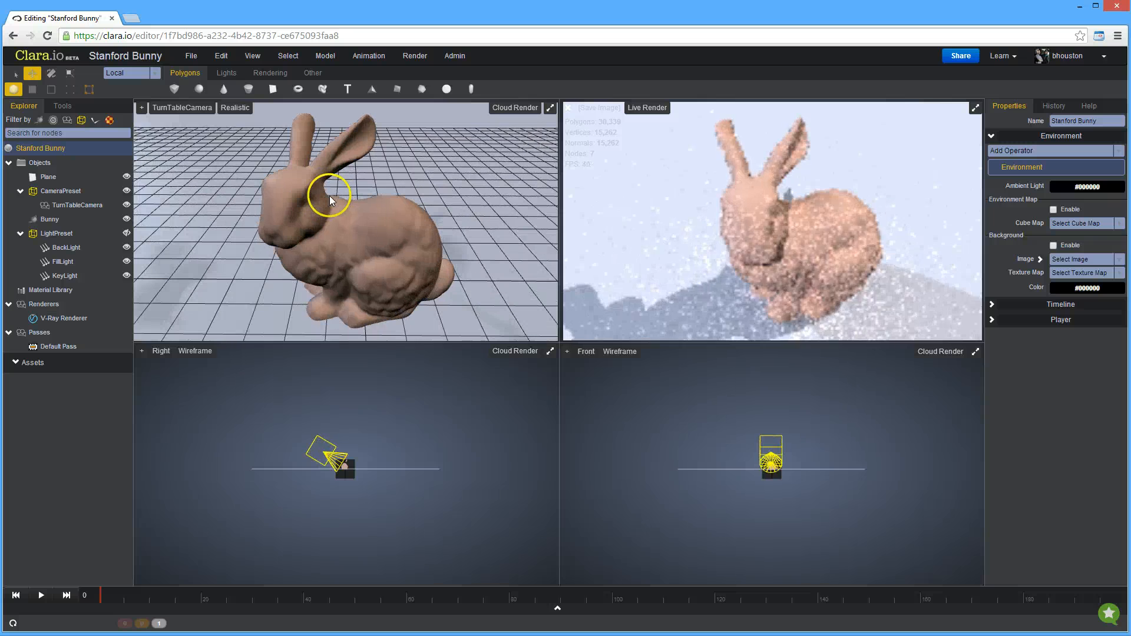
Delete the LightPreset group from the scene and add a V-Ray area light in its place.
left_click(62, 238)
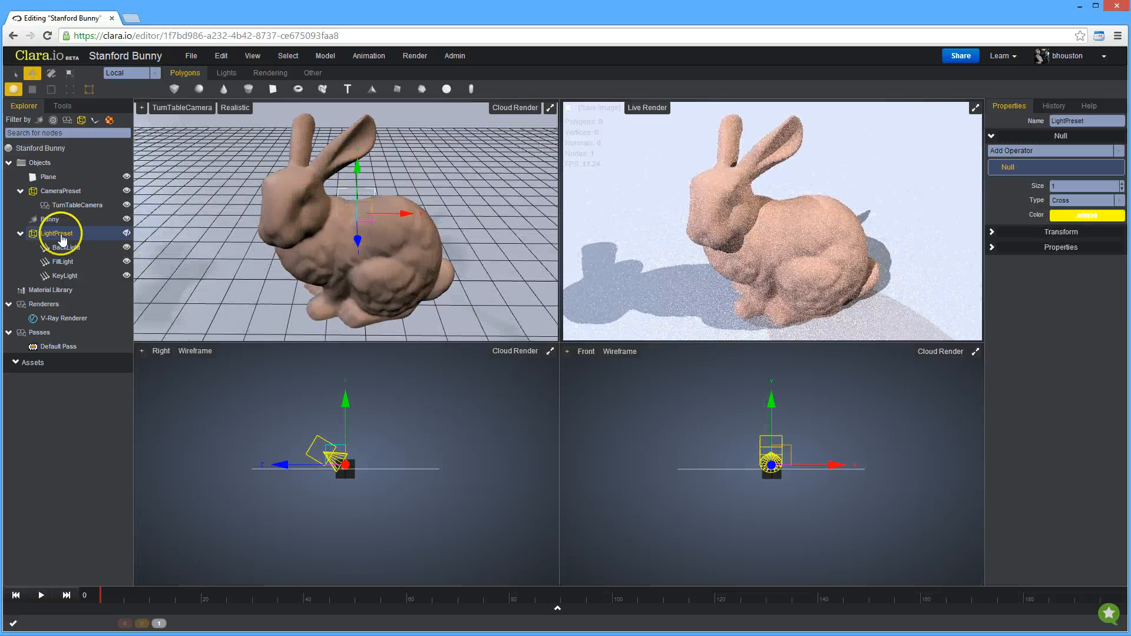
key("Delete")
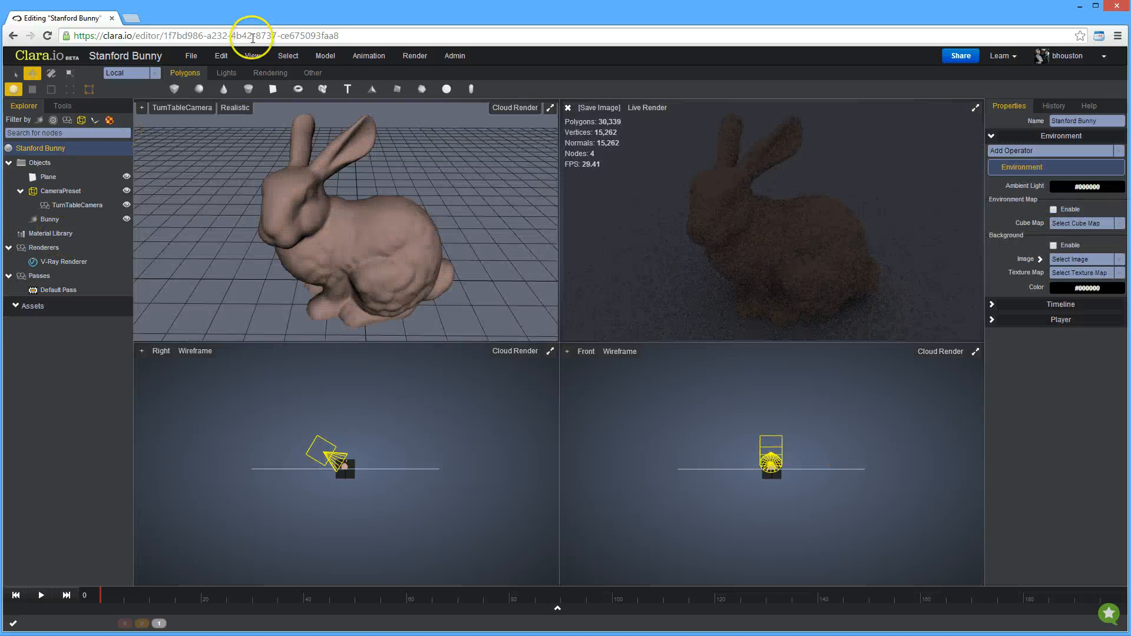
left_click(227, 73)
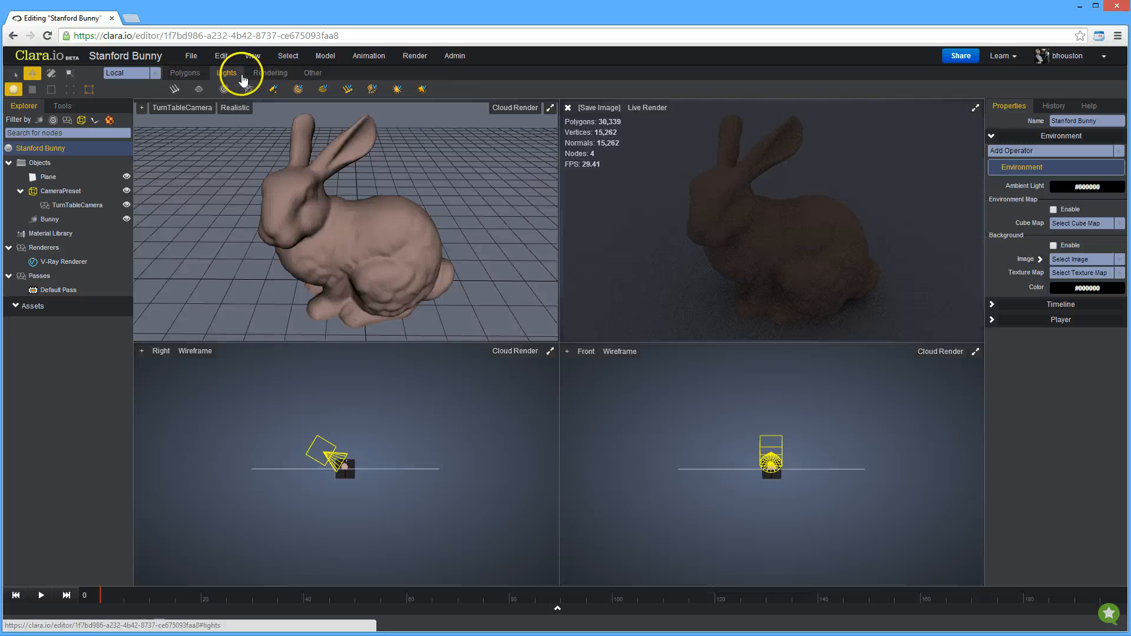
left_click(276, 91)
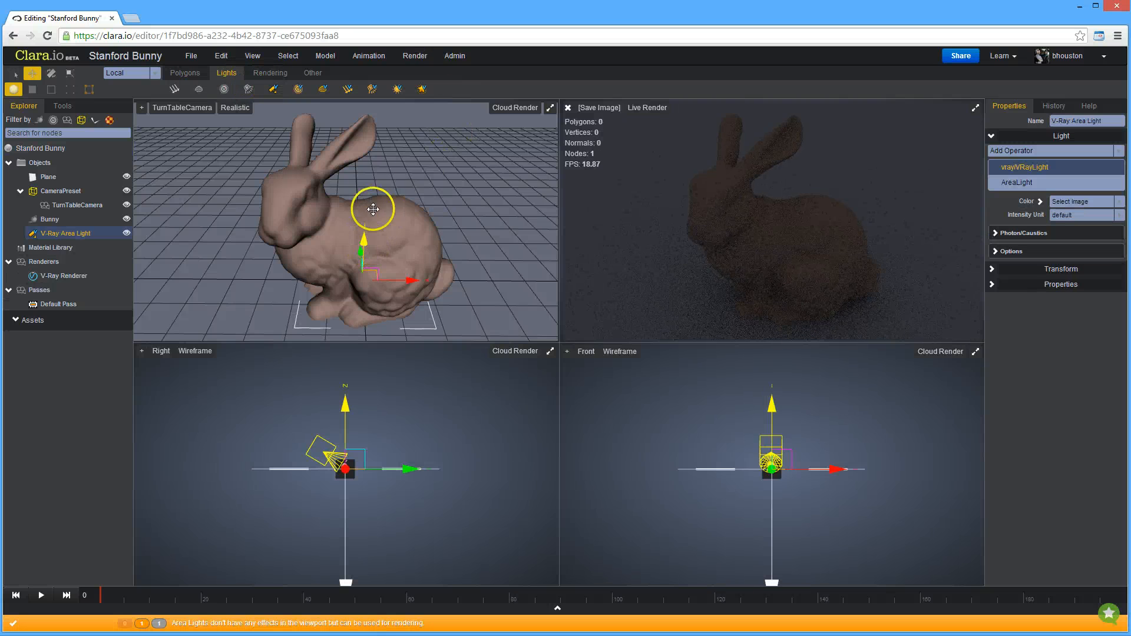
Move the area light above the bunny and tilt it so it shines down at an angle.
left_click_drag(373, 209, 327, 169)
scroll(383, 171, "down", 4)
key("e")
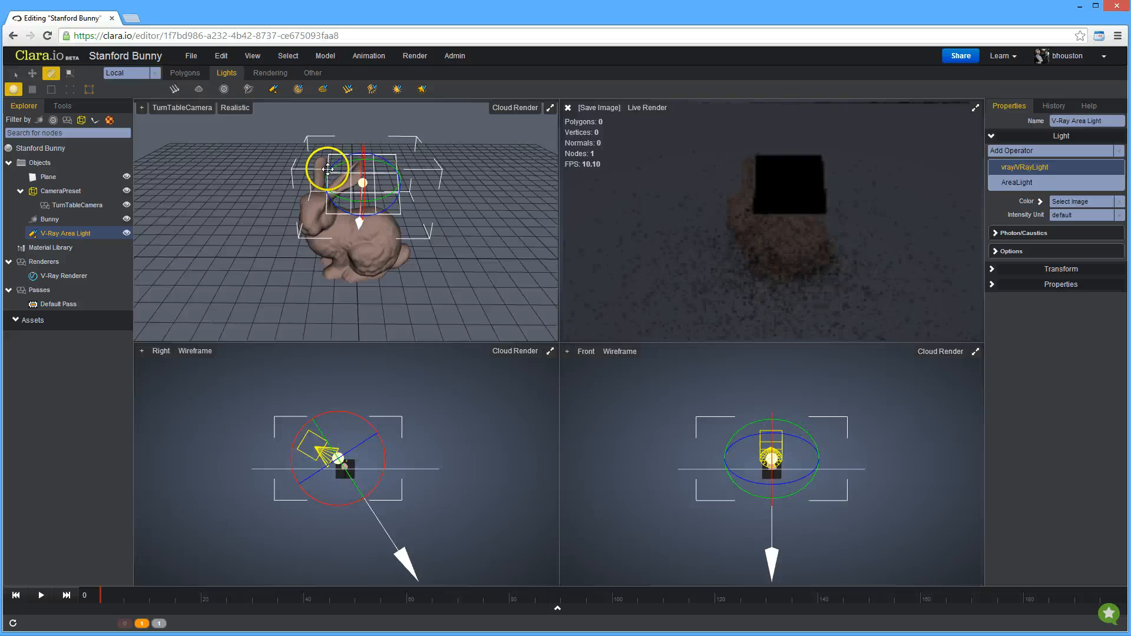
Check the area light's intensity and enable the Invisible option in its V-Ray light settings.
left_click(1015, 182)
left_click(1069, 217)
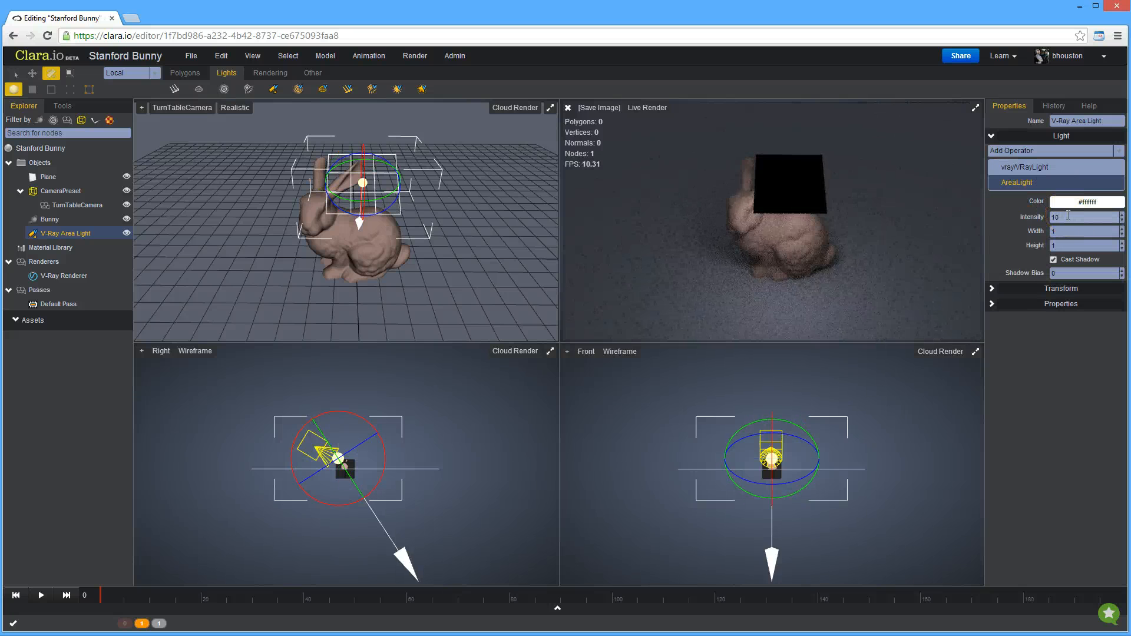
scroll(295, 206, "up", 5)
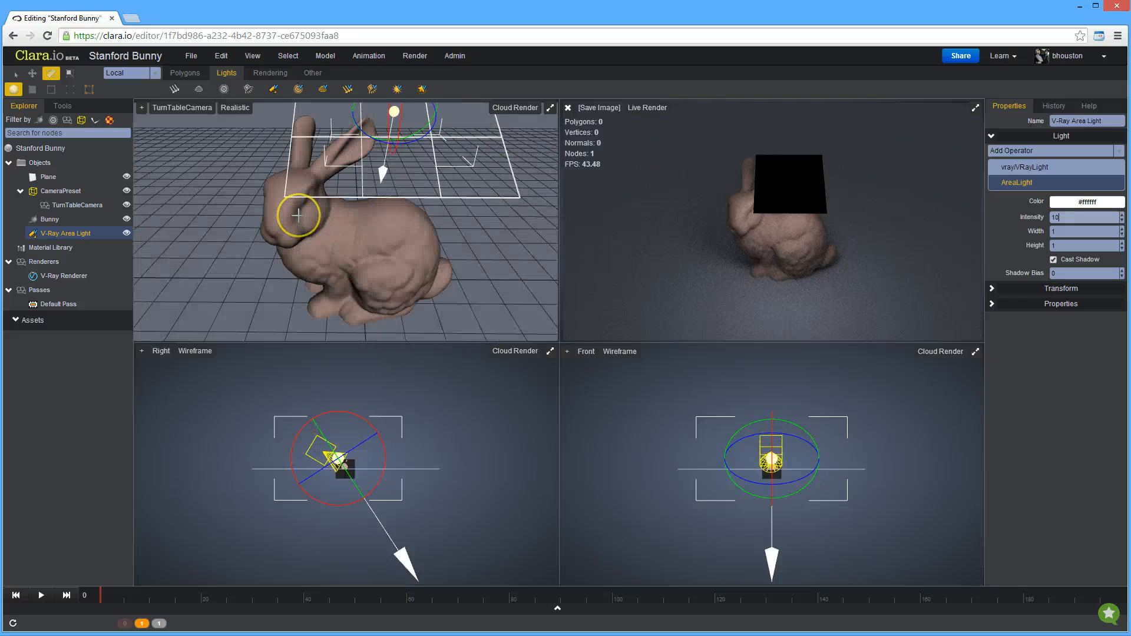
left_click(1010, 168)
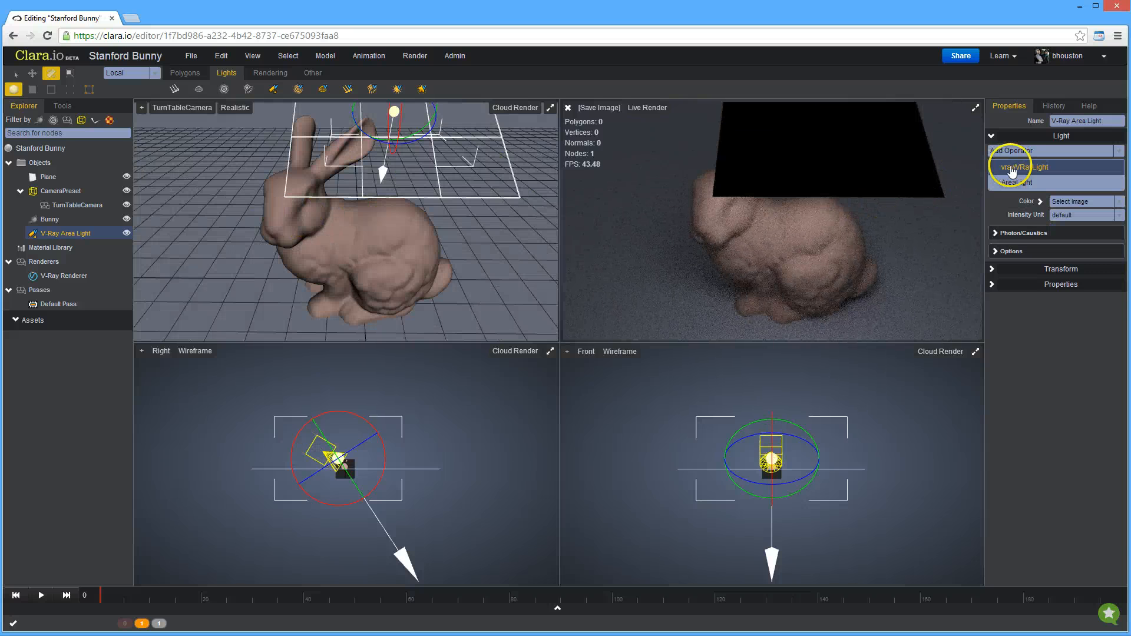
left_click(1025, 252)
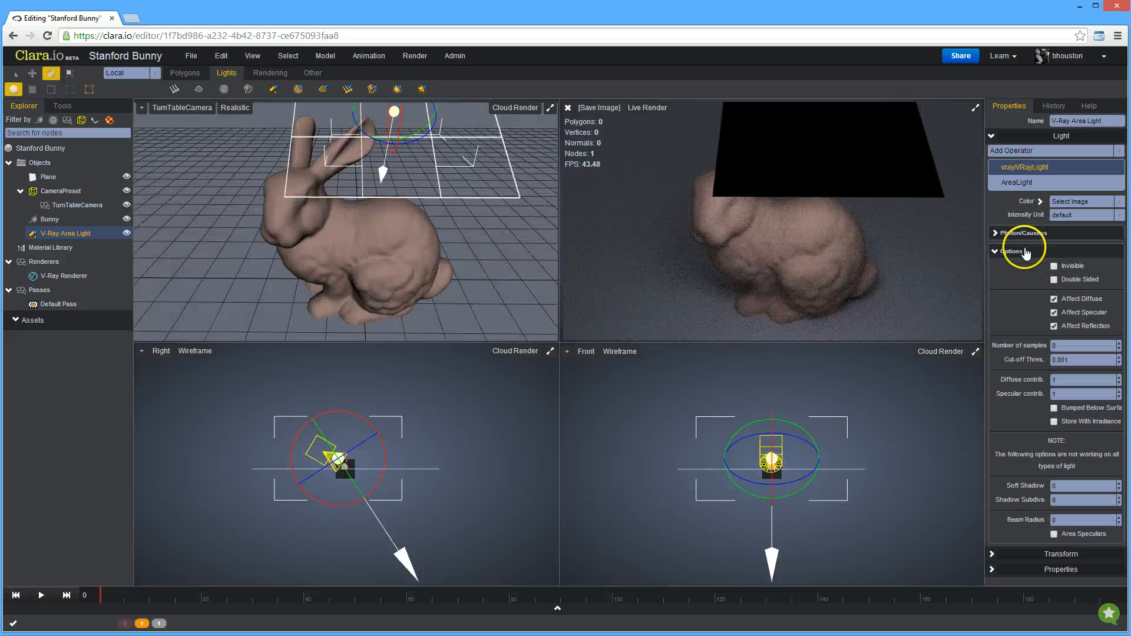
left_click(1054, 266)
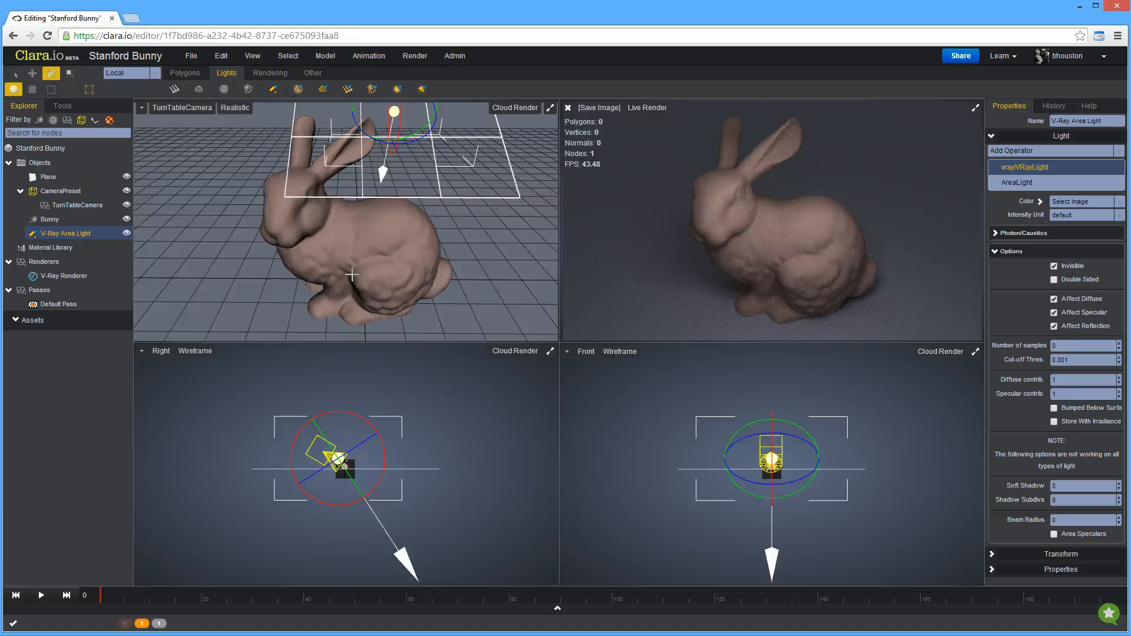
Select the bunny and give it a new V-Ray Standard material.
left_click(360, 260)
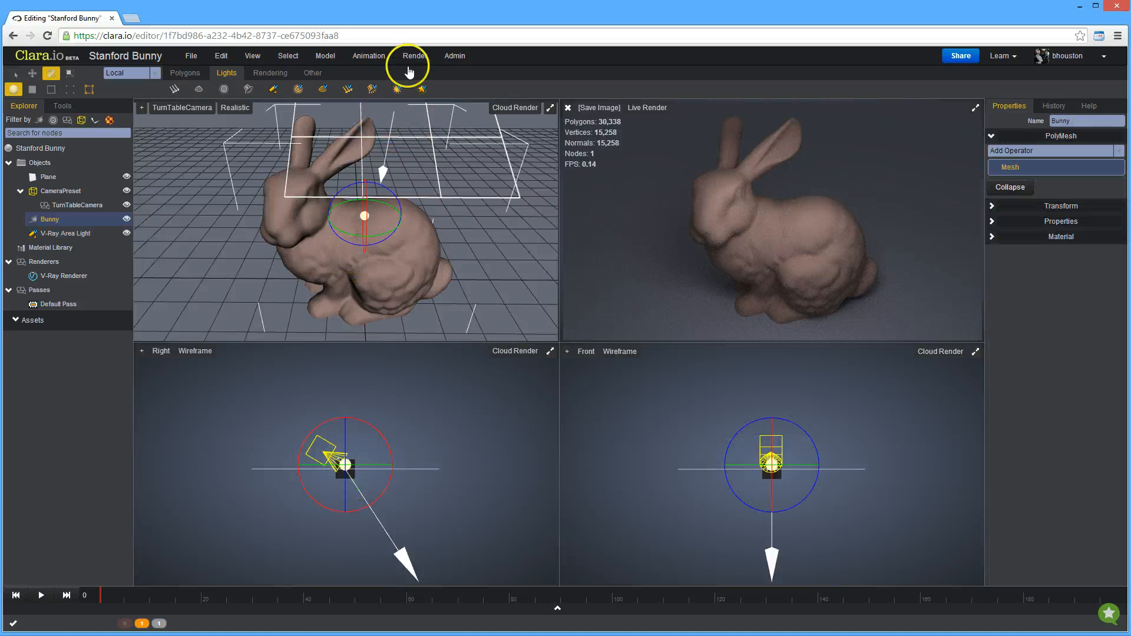
left_click(411, 61)
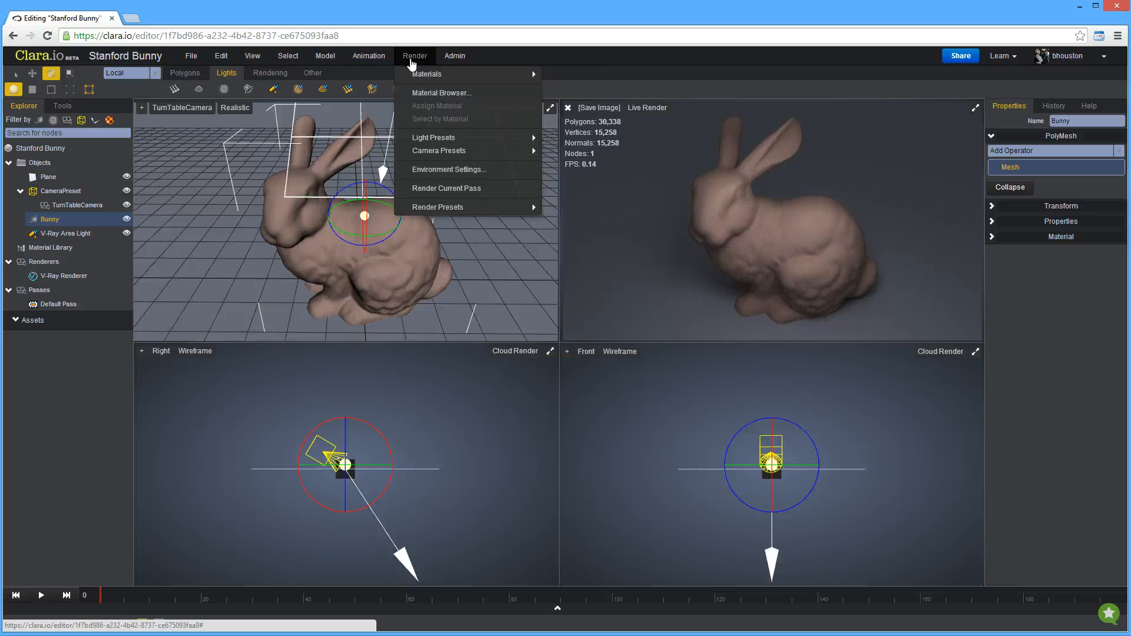
mouse_move(448, 74)
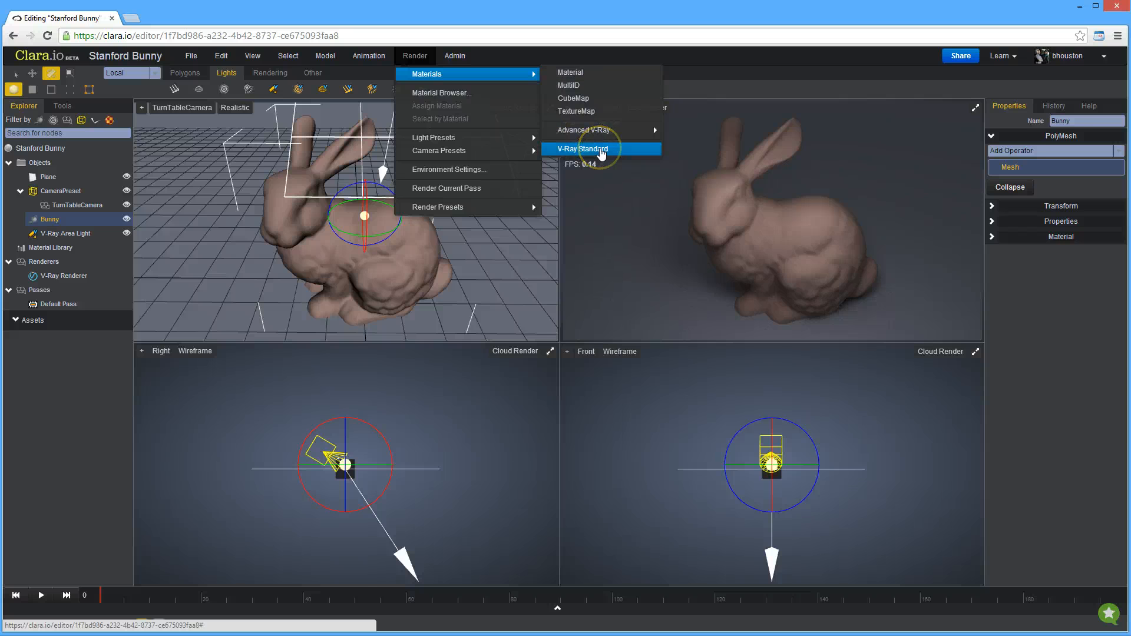
left_click(601, 151)
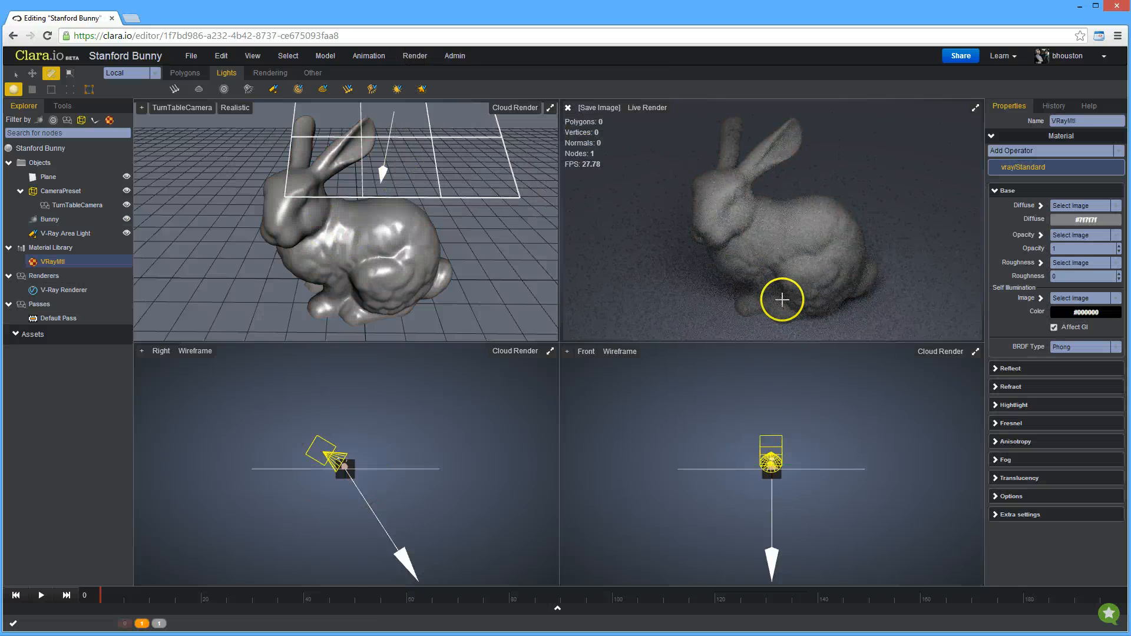
Set the V-Ray material's self-illumination colour to #212020 and its reflect colour to #161616.
left_click(1087, 313)
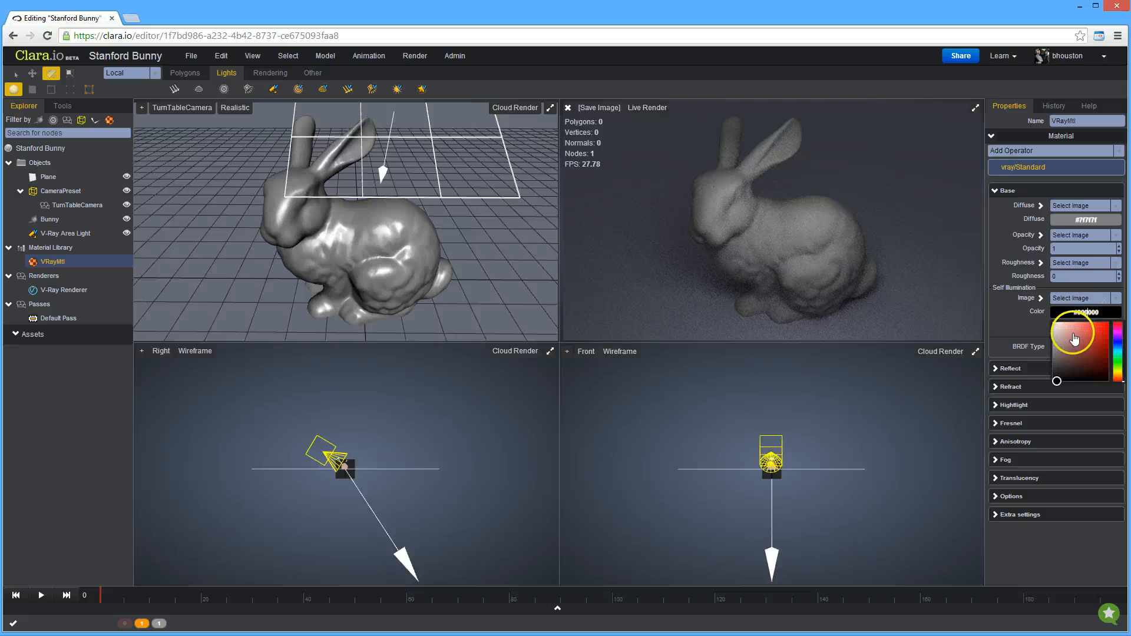
left_click_drag(1073, 324, 1045, 369)
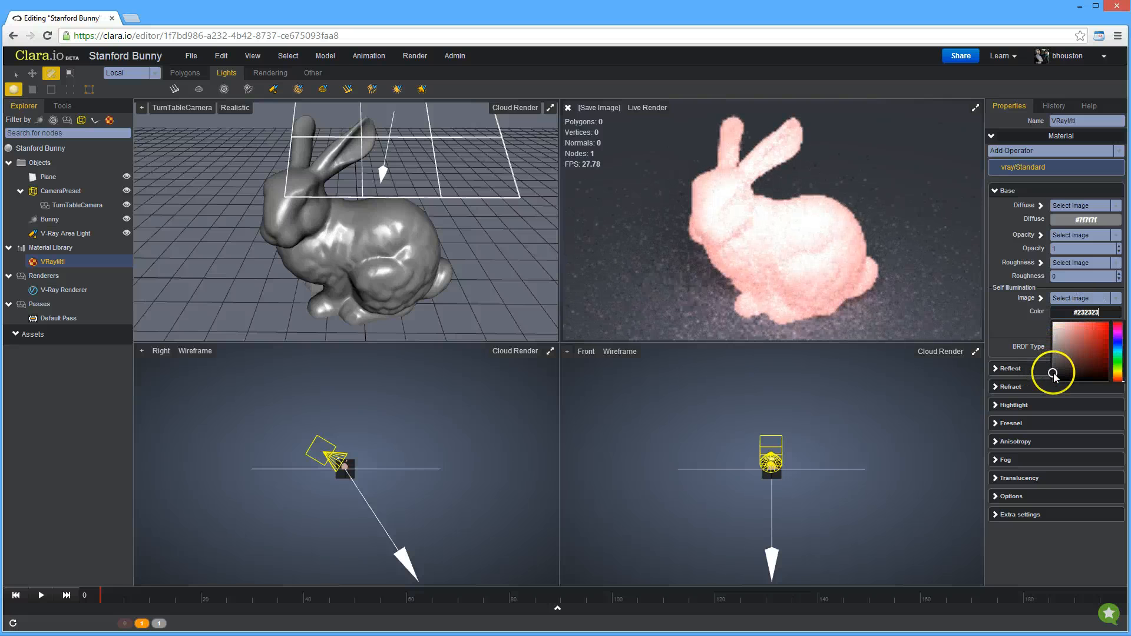
left_click(1037, 370)
left_click(1079, 398)
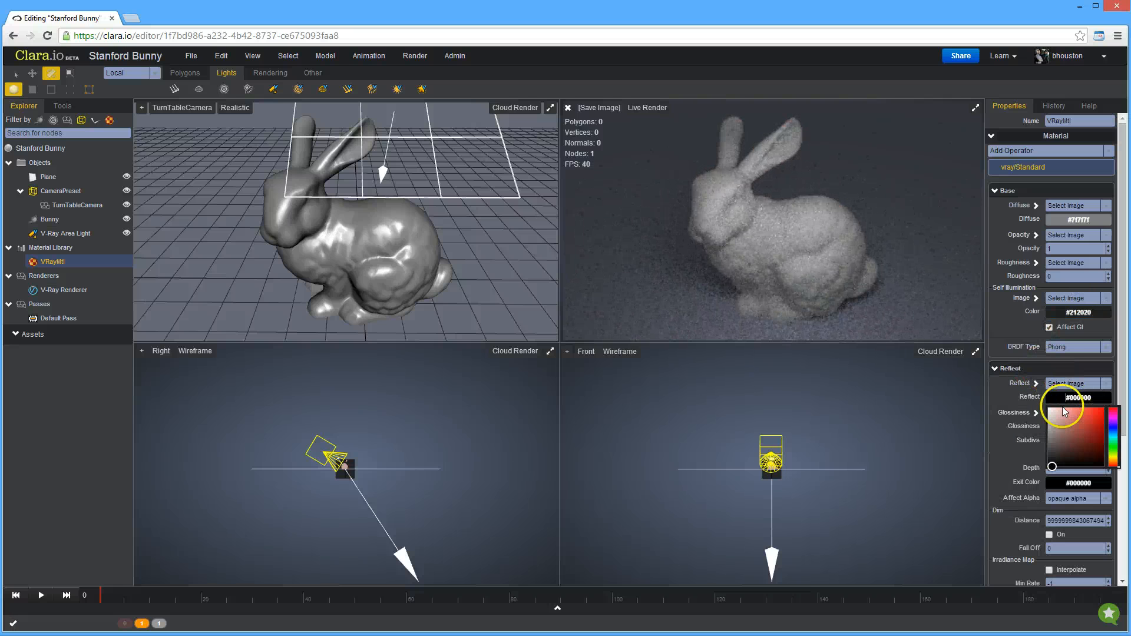
mouse_move(1063, 407)
left_mouse_down()
mouse_move(1038, 460)
mouse_move(1011, 395)
left_mouse_up()
left_click(1010, 393)
Set the V-Ray material's refract colour to the light grey #968a8a.
scroll(1005, 435, "down", 2)
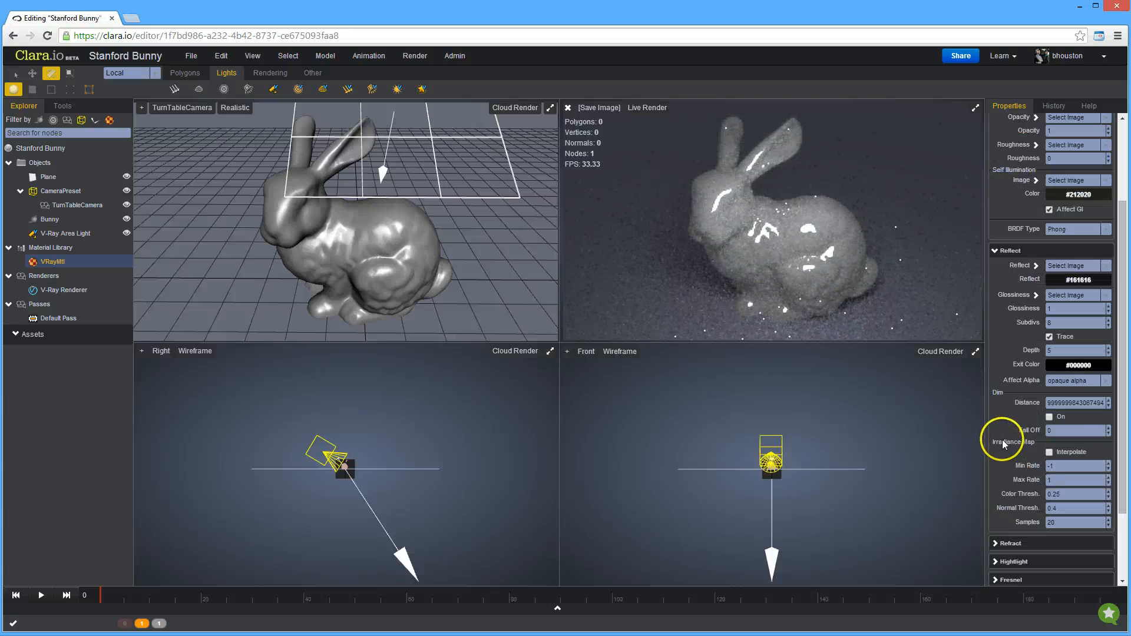
left_click(1024, 546)
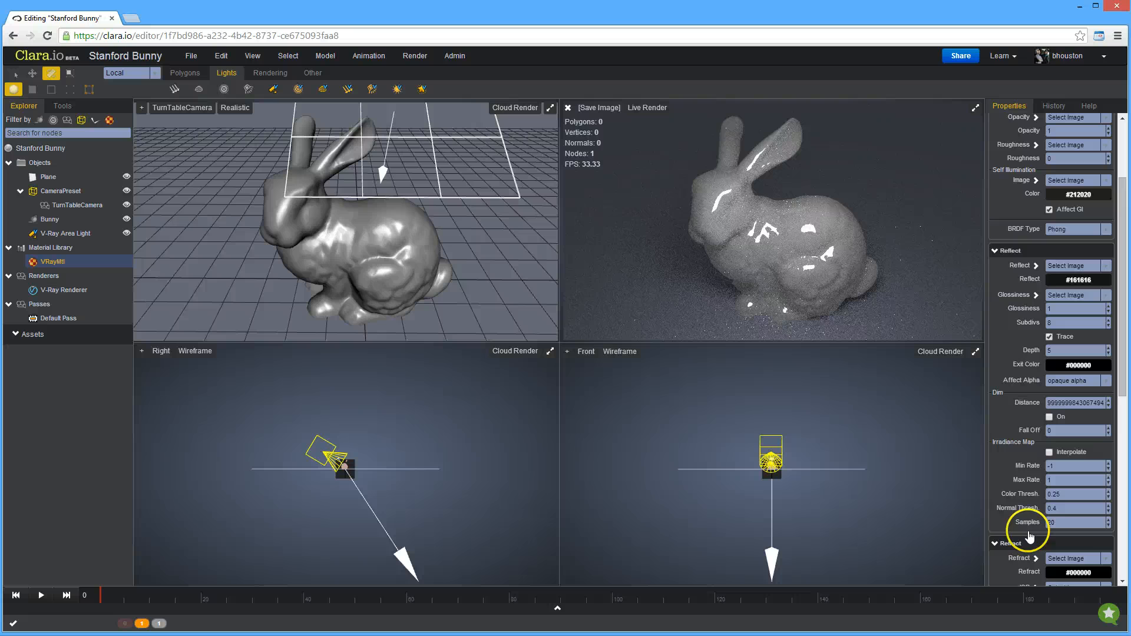
left_click(1064, 572)
left_click_drag(1055, 596, 1053, 607)
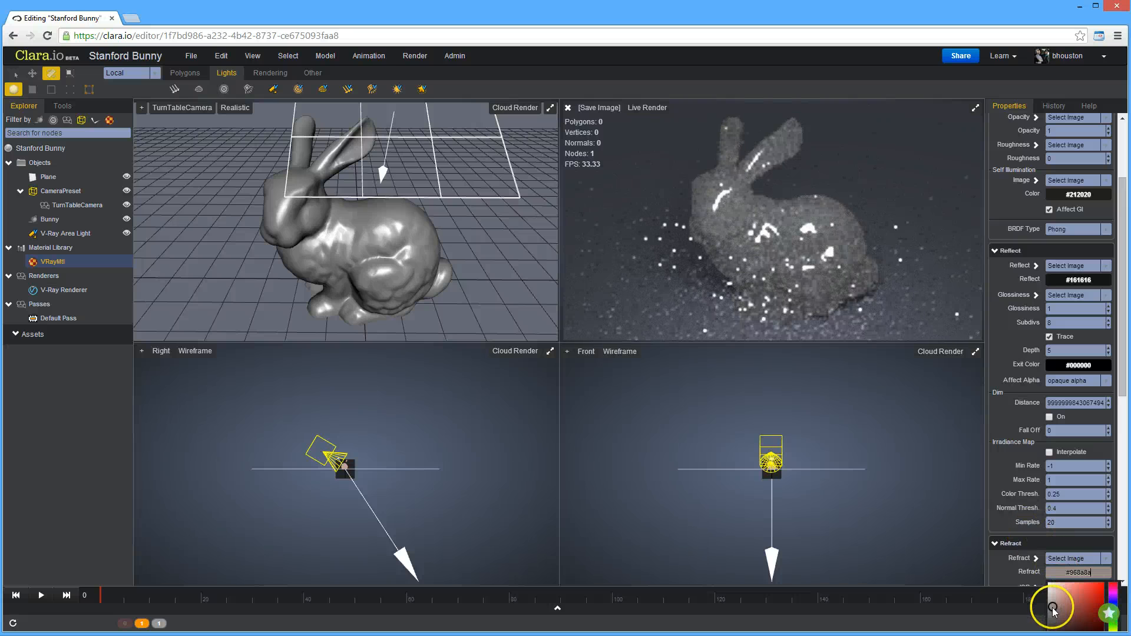
Change the V-Ray material's BRDF type to Ward and set its opacity to 0.3.
left_click(1058, 229)
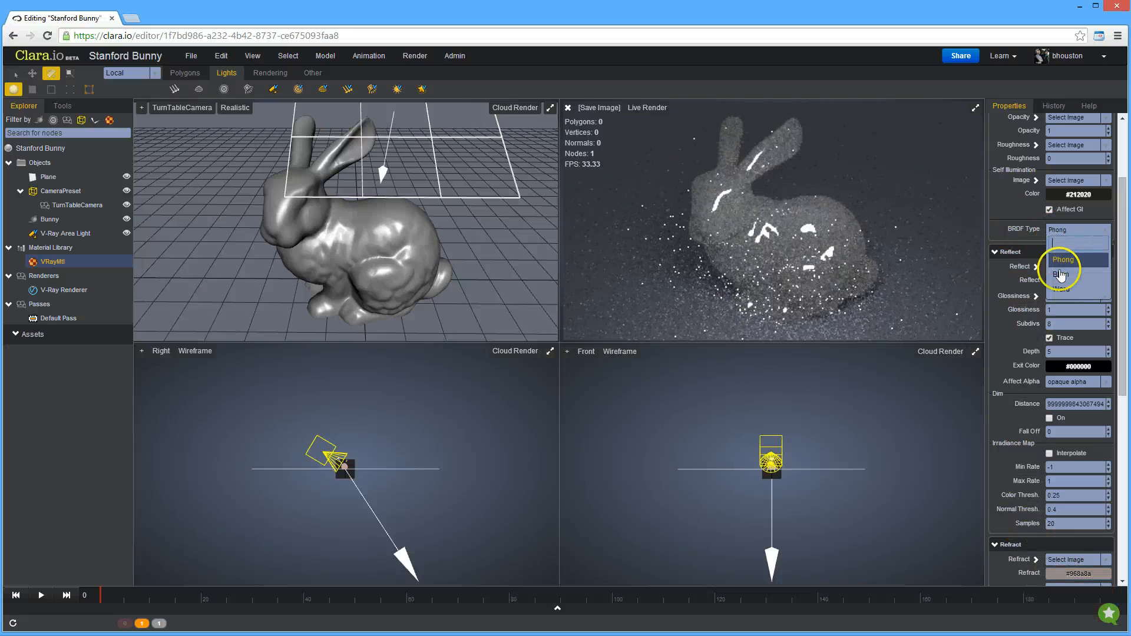
left_click(1056, 286)
scroll(1009, 232, "up", 3)
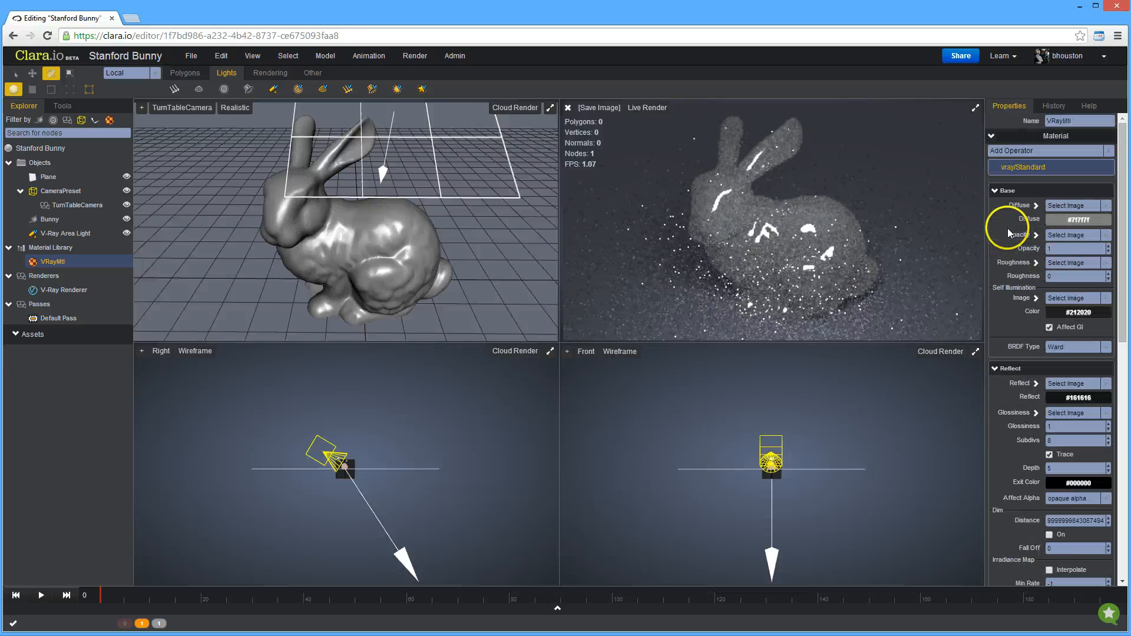
left_click(1062, 248)
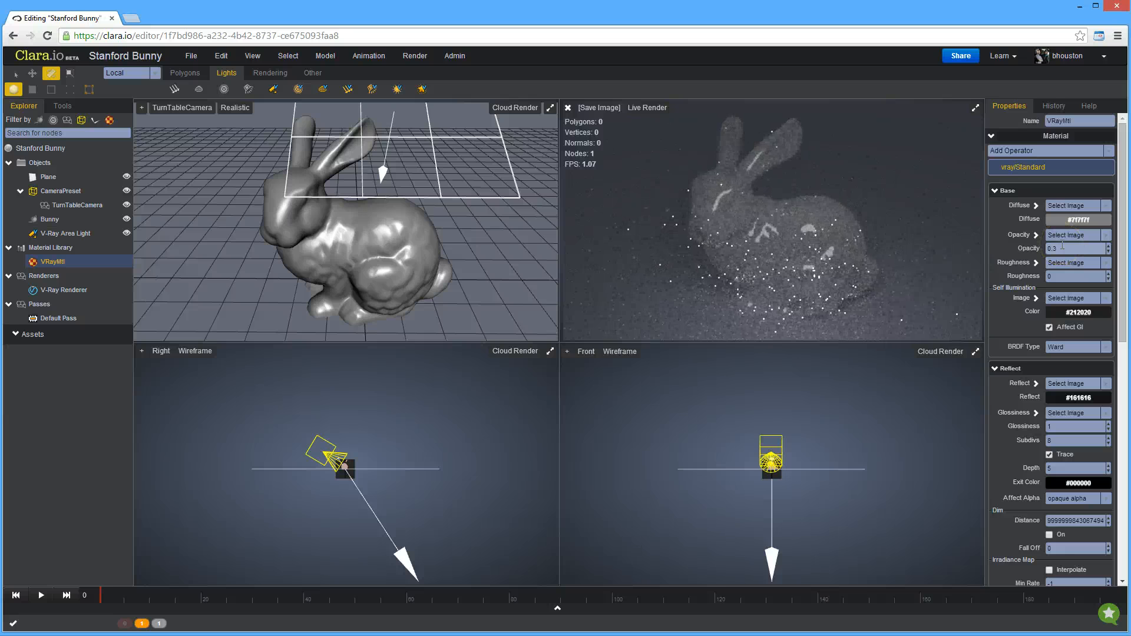
Select the bunny, search the material library for "wood", and apply the Wood 05 material to it.
left_click(346, 235)
left_click(414, 59)
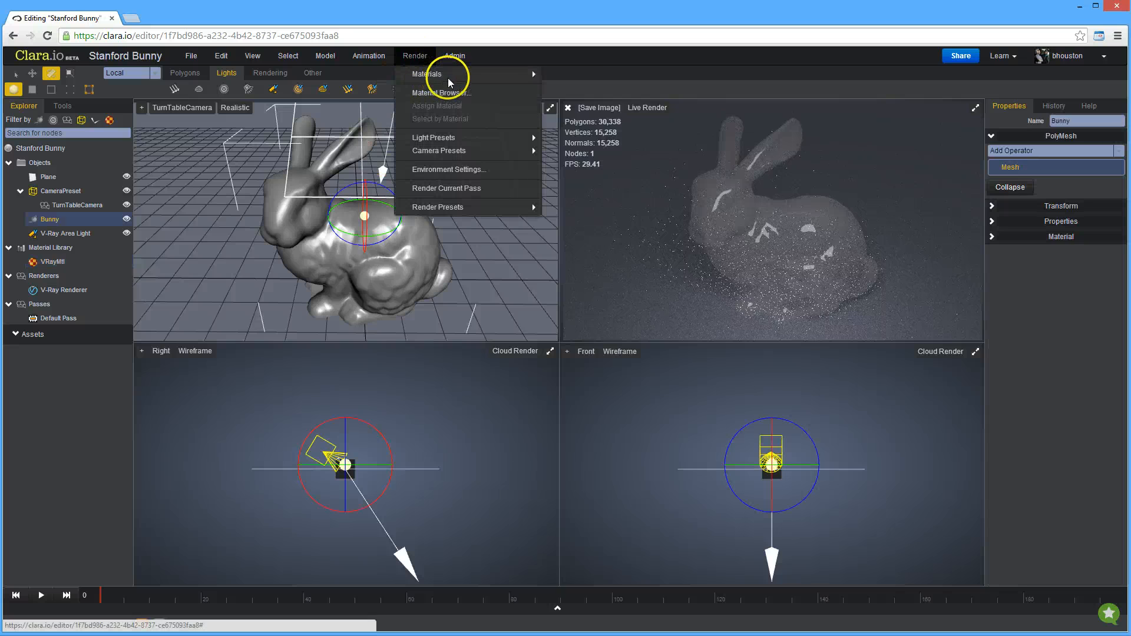
mouse_move(448, 75)
mouse_move(597, 137)
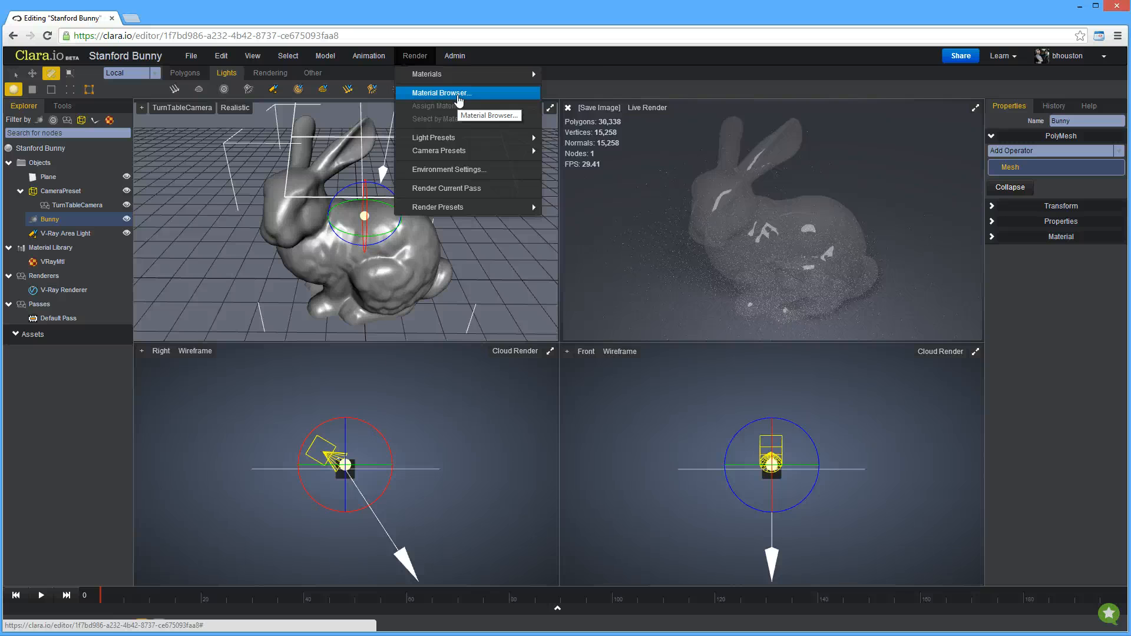
left_click(457, 98)
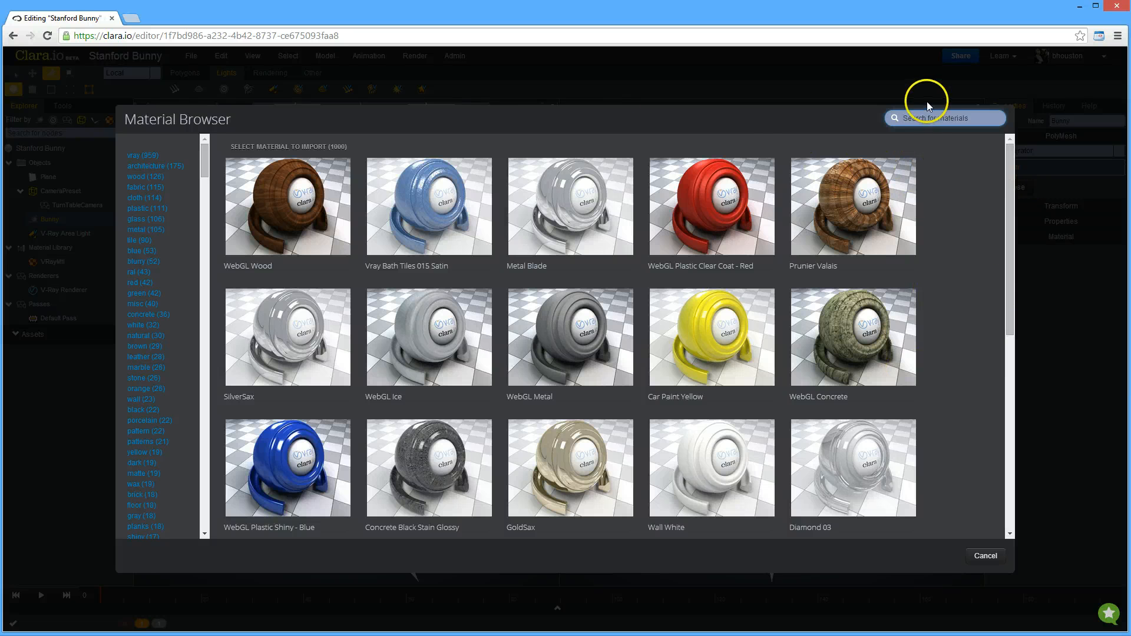
type("wood")
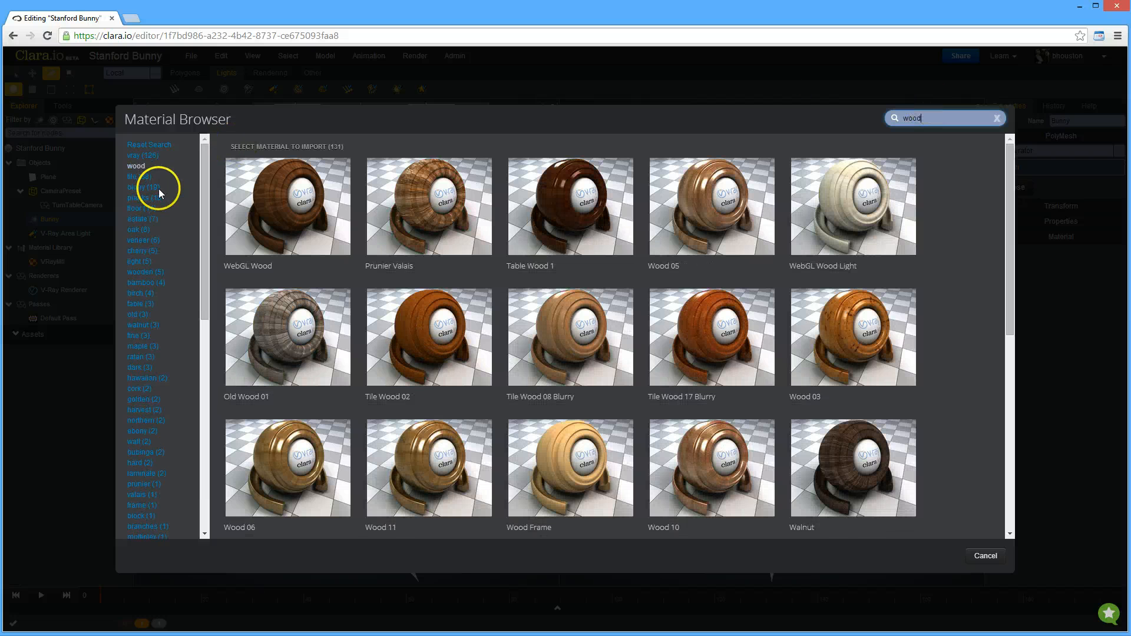
left_click(690, 205)
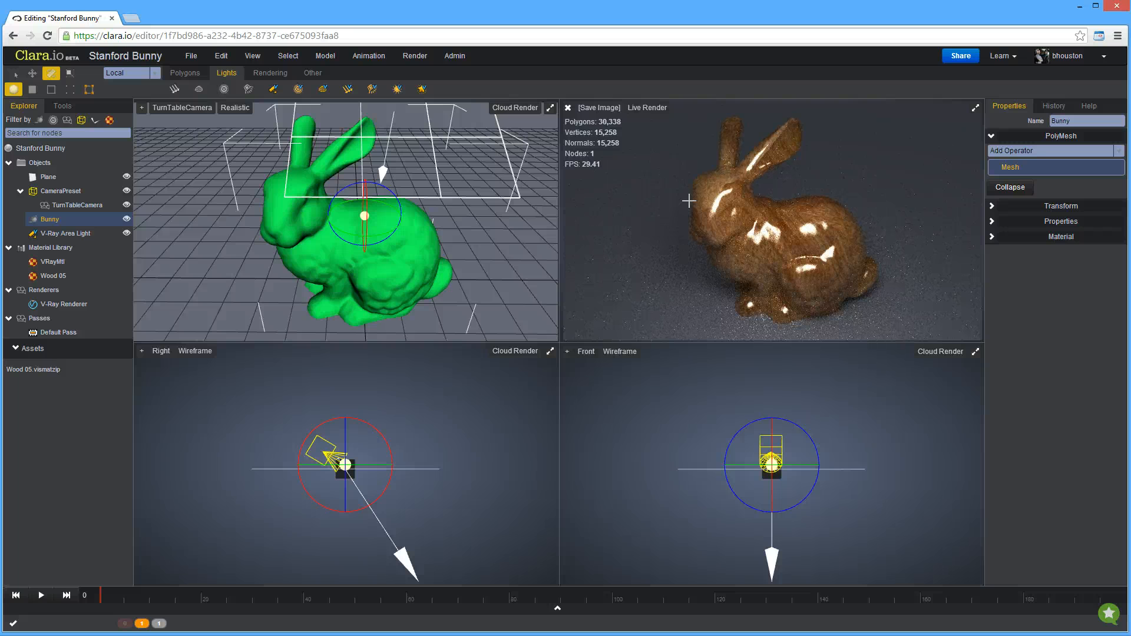
Search the material library for "glass" and apply the Diamond 03 material to the bunny.
left_click(415, 55)
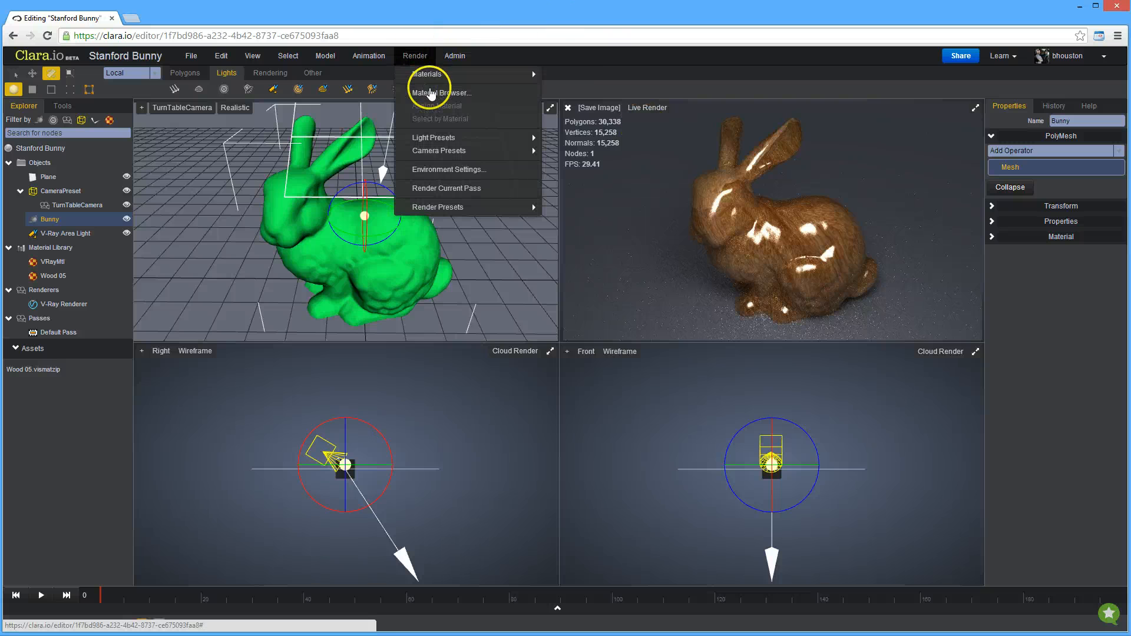
left_click(441, 93)
type("gl")
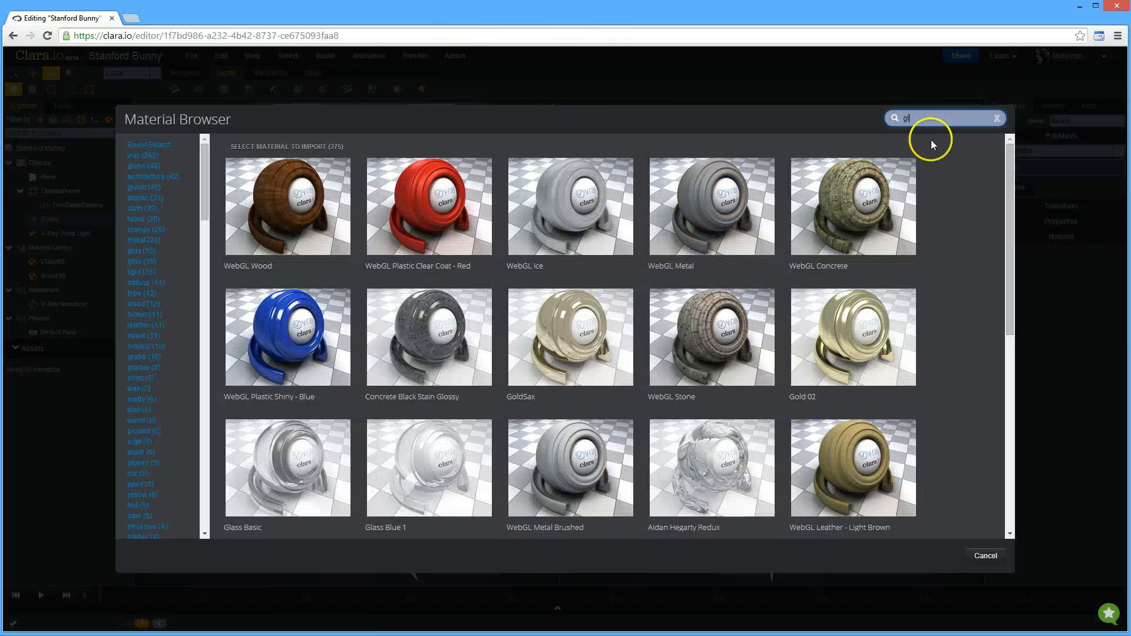
type("ass")
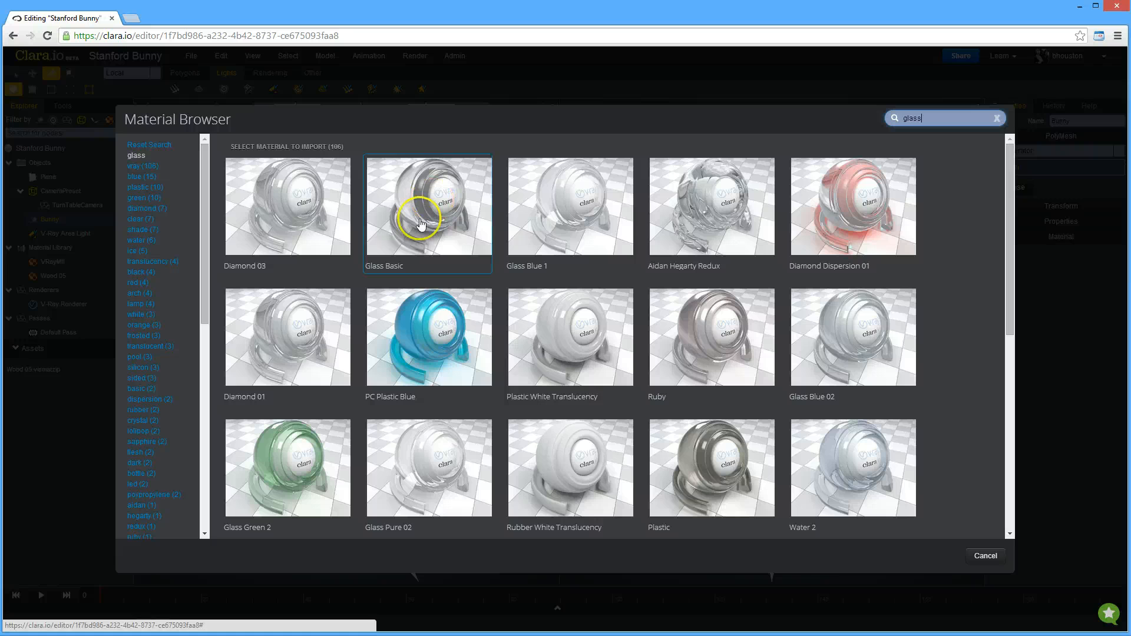
left_click(298, 220)
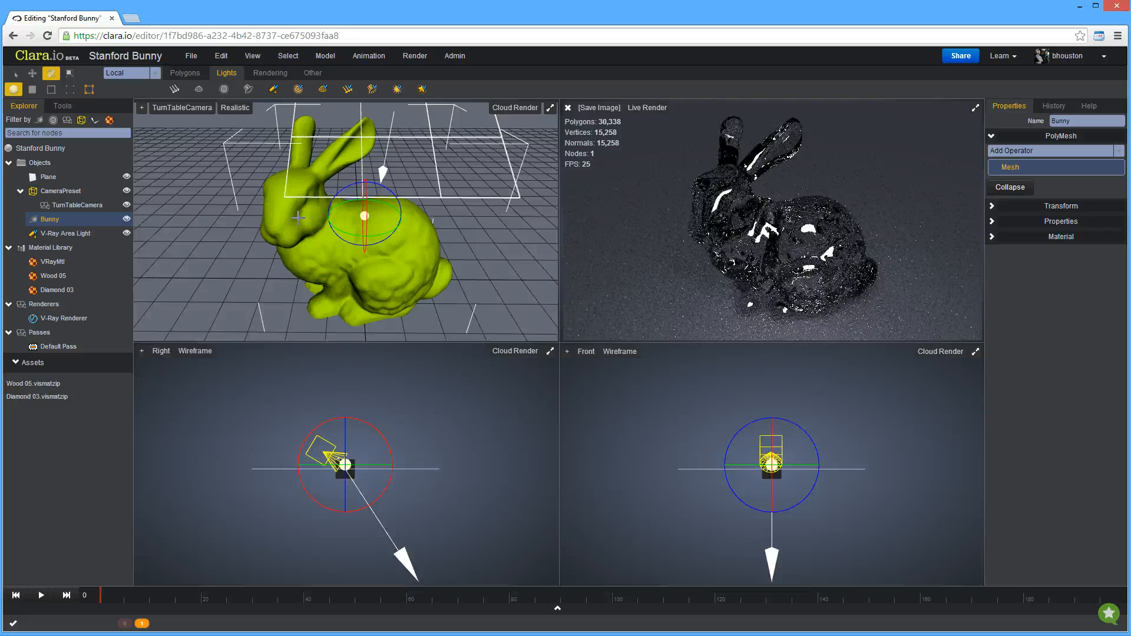
Search the material library for "car" and apply the Car Paint Red Flake material to the bunny.
left_click(418, 59)
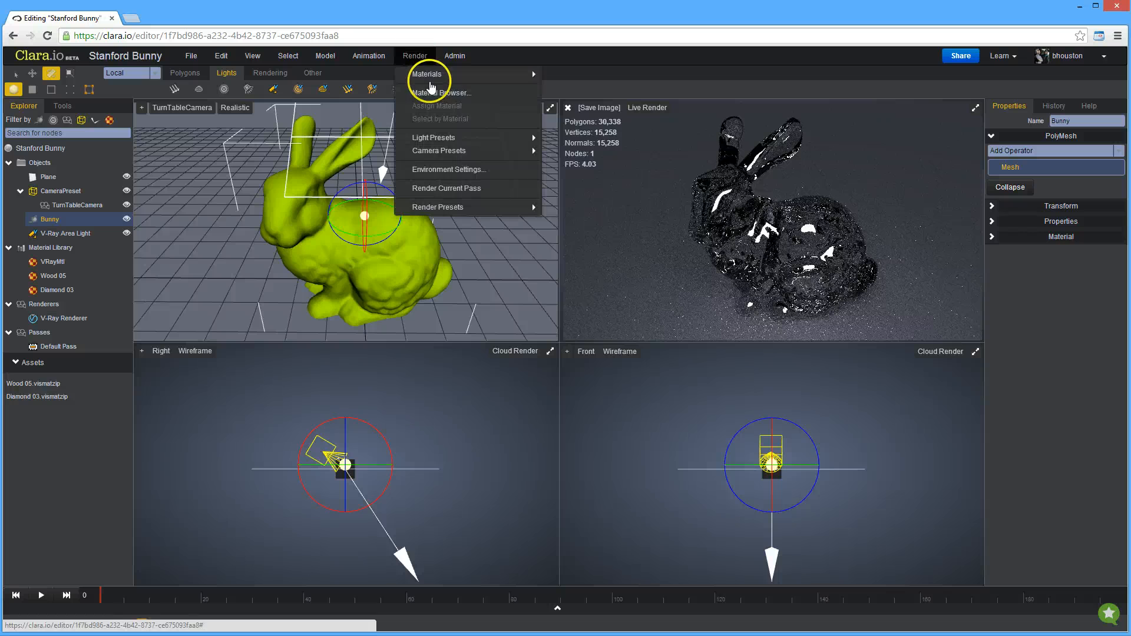
left_click(441, 94)
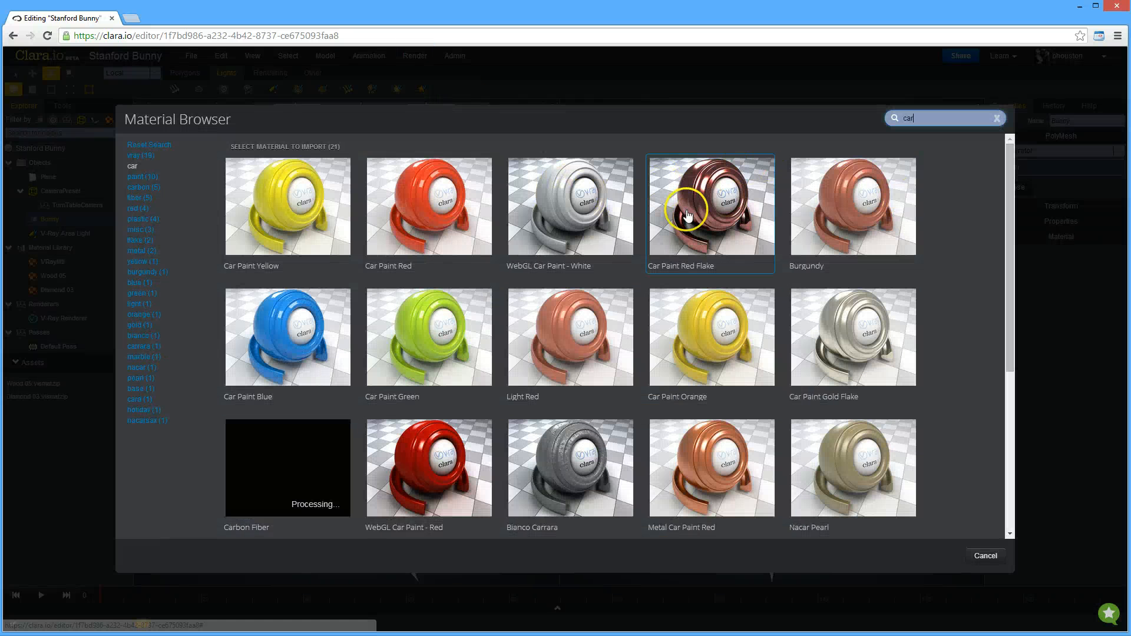
left_click(695, 195)
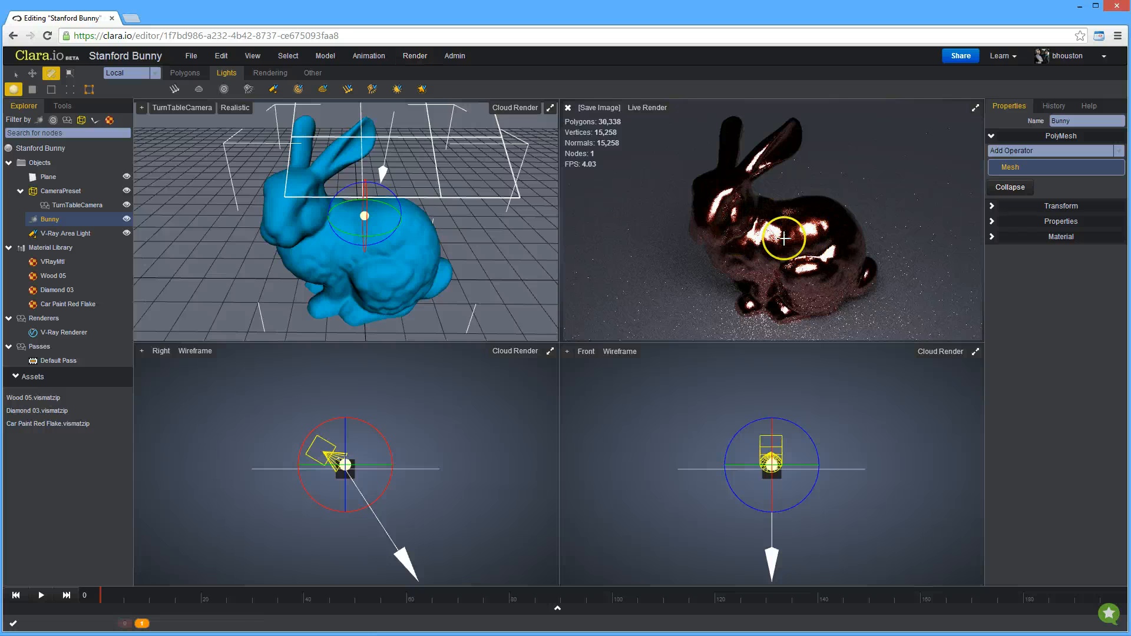
Search the material library for "metal" and apply the GoldSax material to the bunny.
left_click(420, 55)
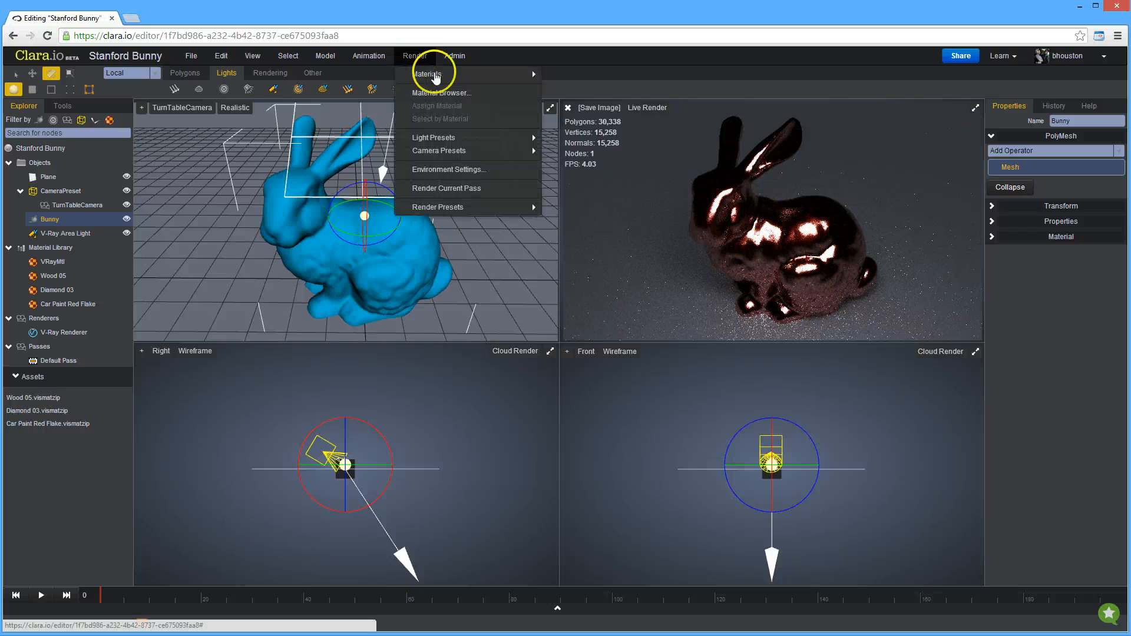
left_click(444, 93)
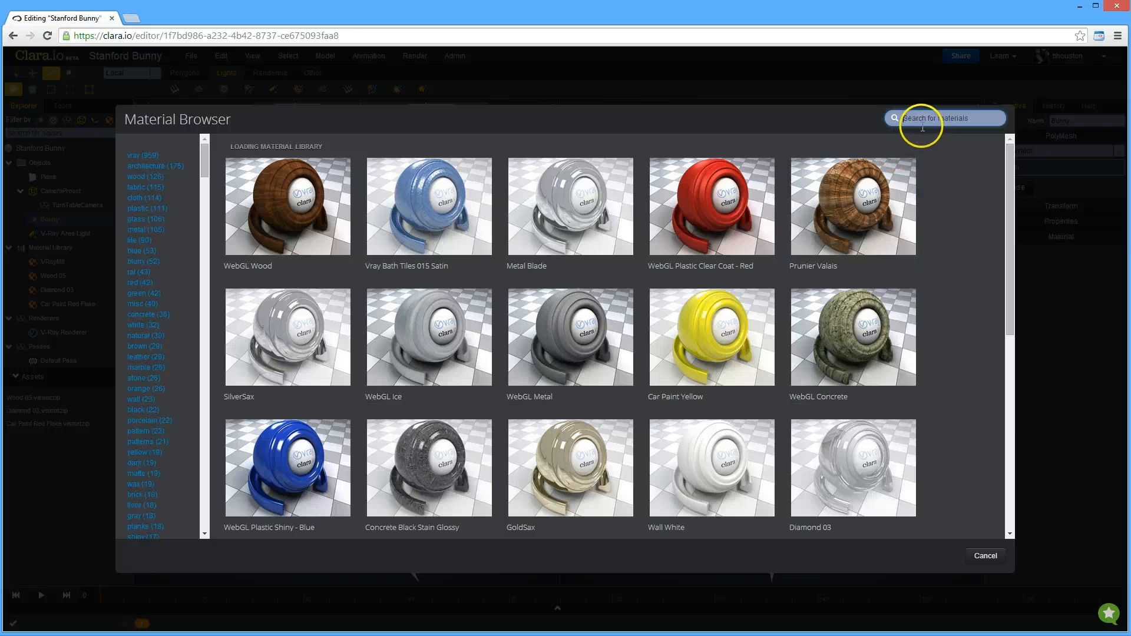
type("metal")
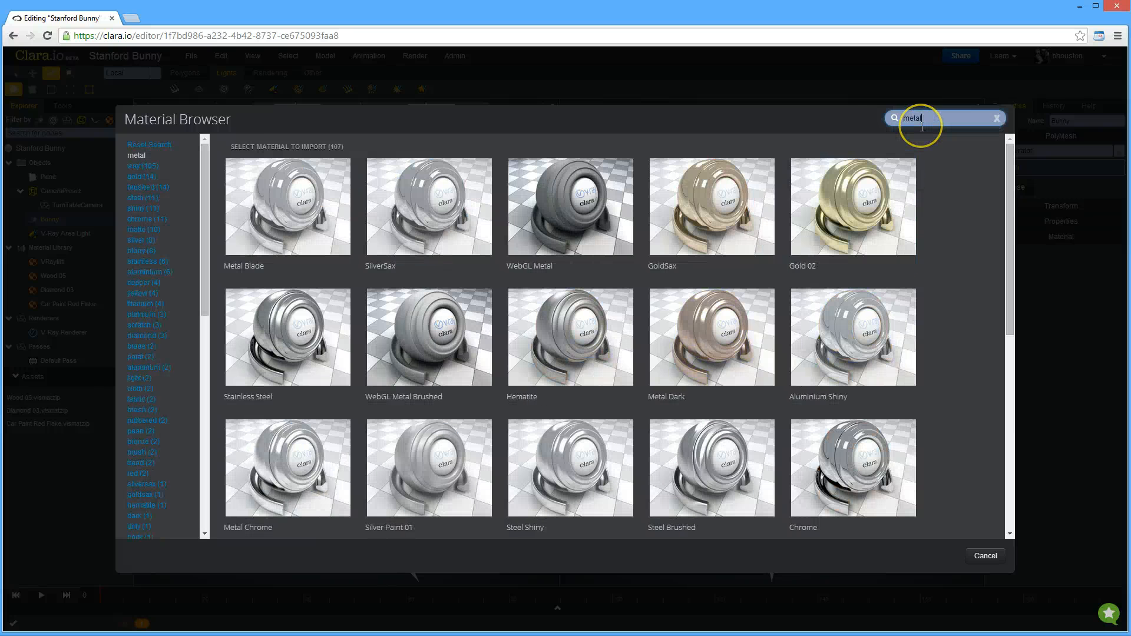
left_click(705, 201)
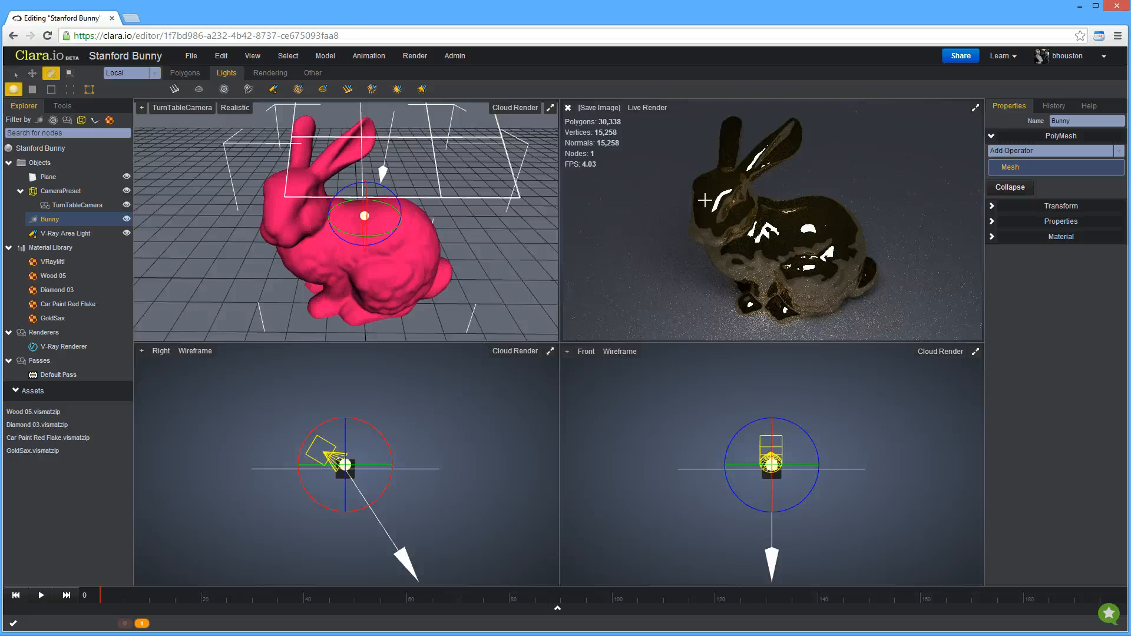
Add a V-Ray dome light and set its hemisphere light's sky colour to the pale blue #afcfff.
left_click(323, 89)
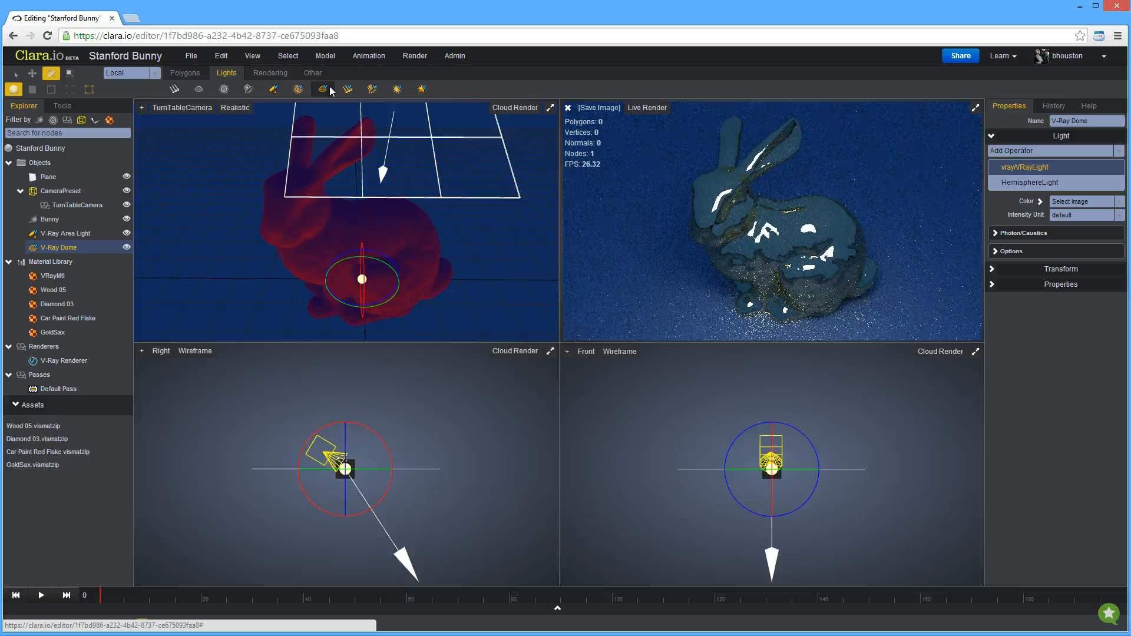
left_click(1059, 185)
left_click(1086, 203)
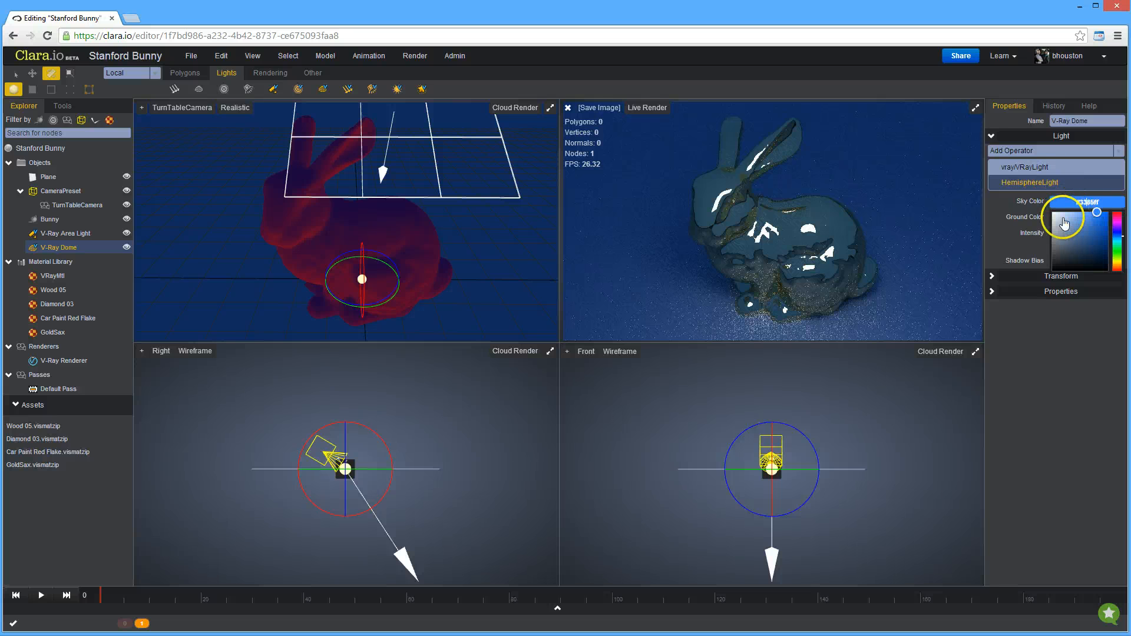
left_click_drag(1067, 222, 1069, 211)
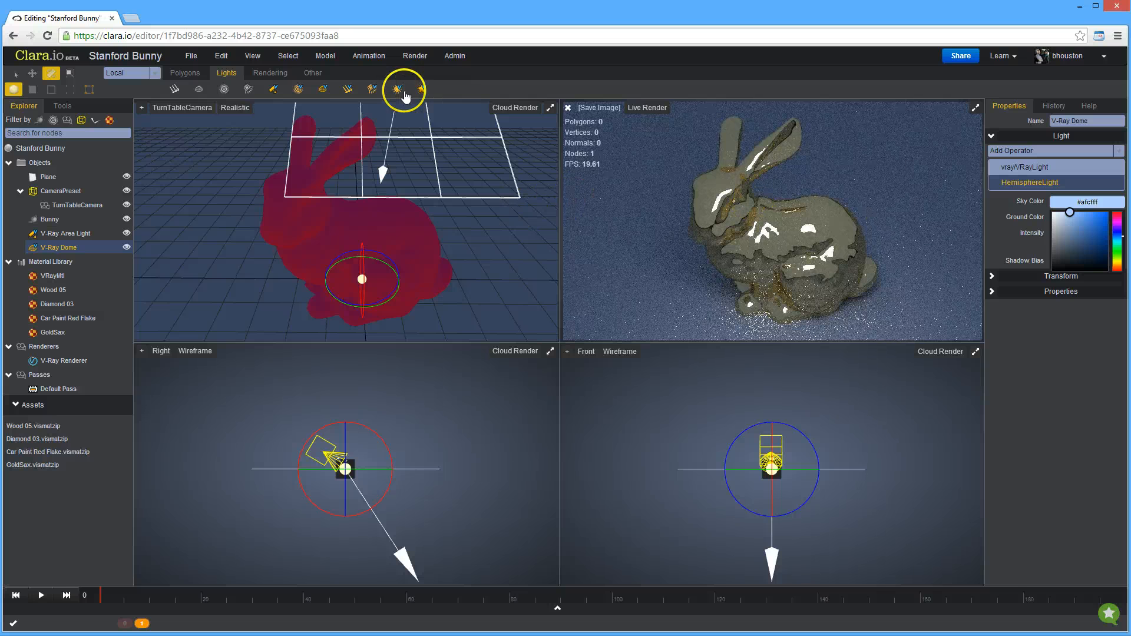
Delete the V-Ray area light from the scene.
left_click(432, 135)
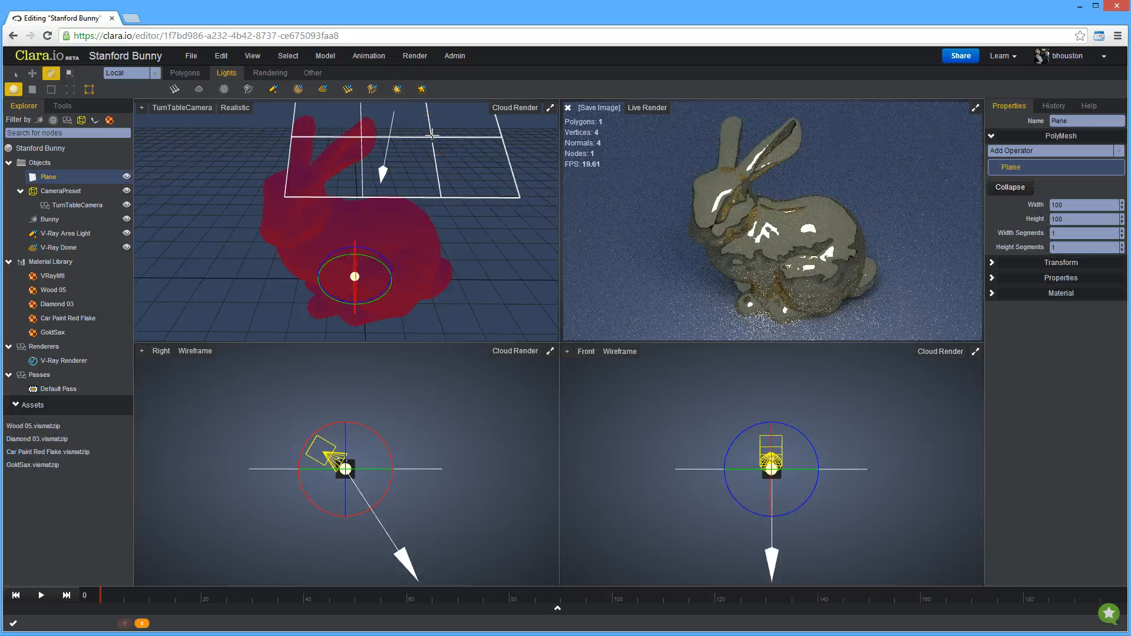
left_click(60, 238)
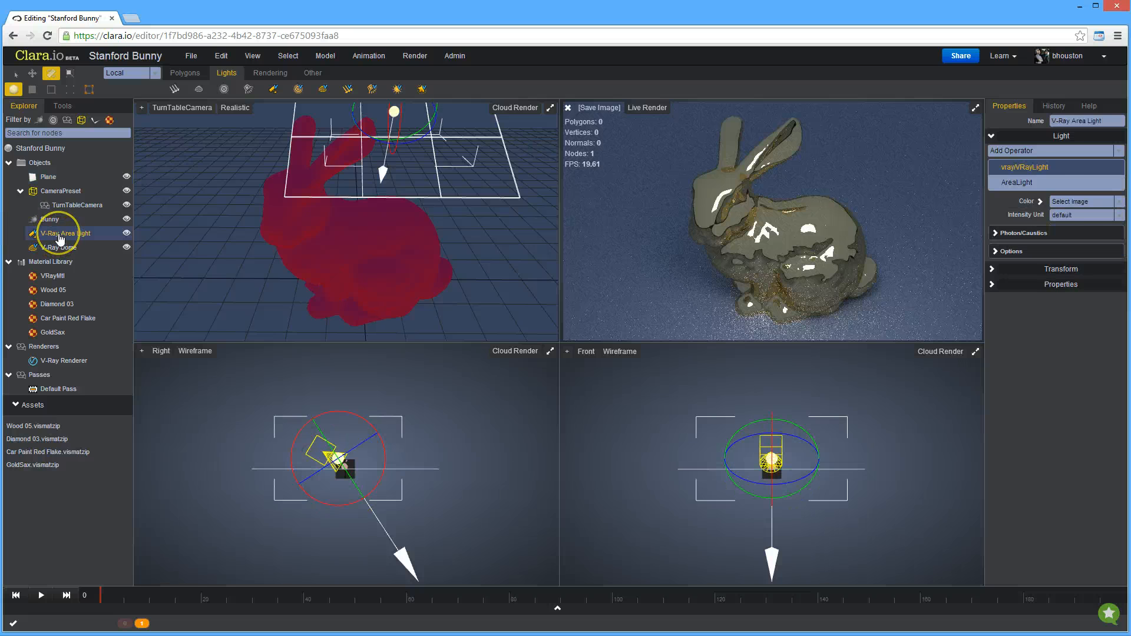
key("Delete")
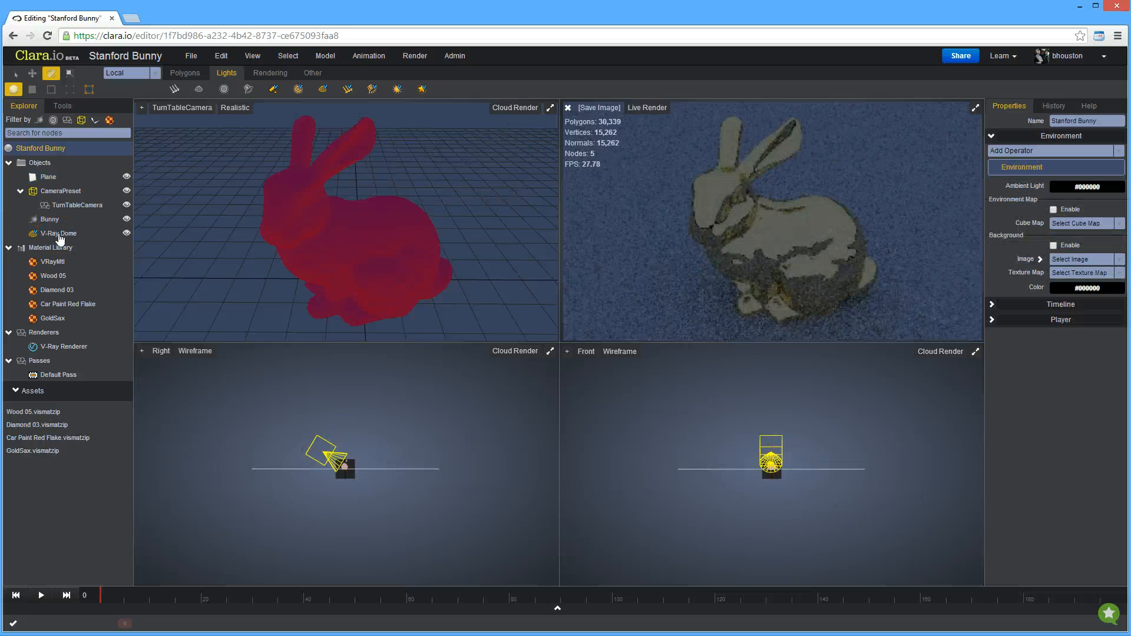
Add a polygon box to the scene and raise it above the bunny's back.
left_click_drag(199, 283, 259, 273)
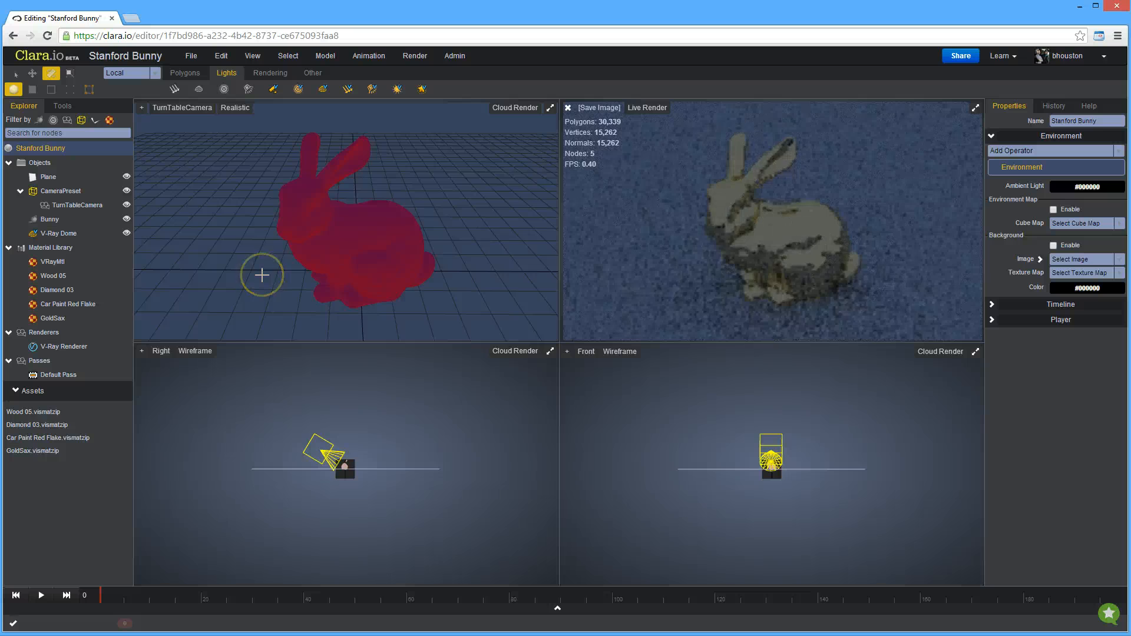
scroll(263, 273, "down", 2)
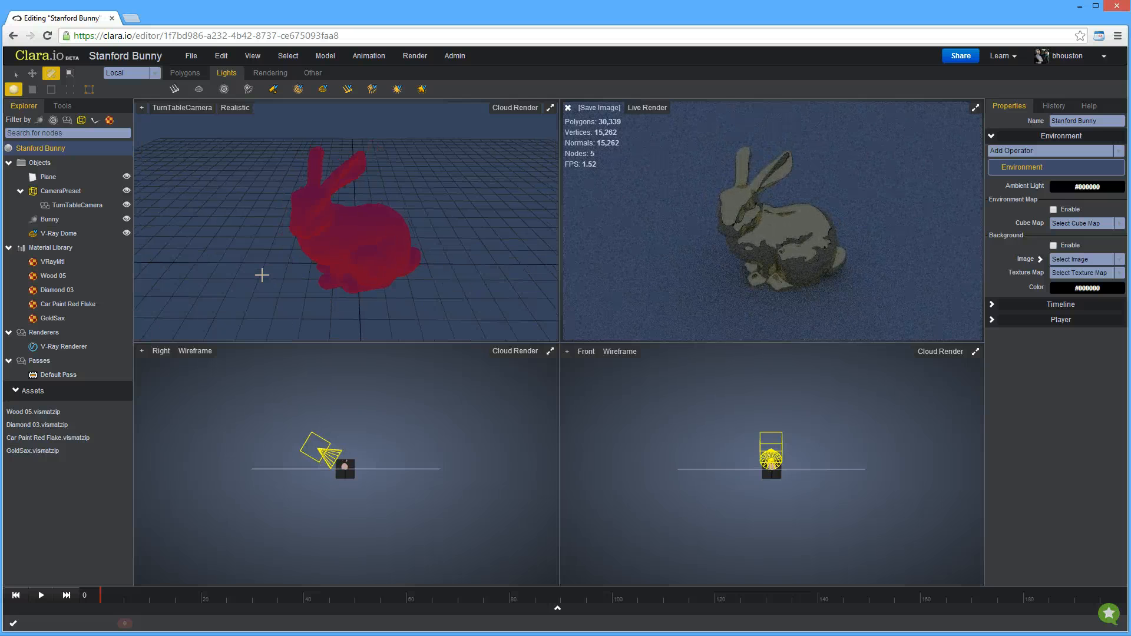
left_click(184, 72)
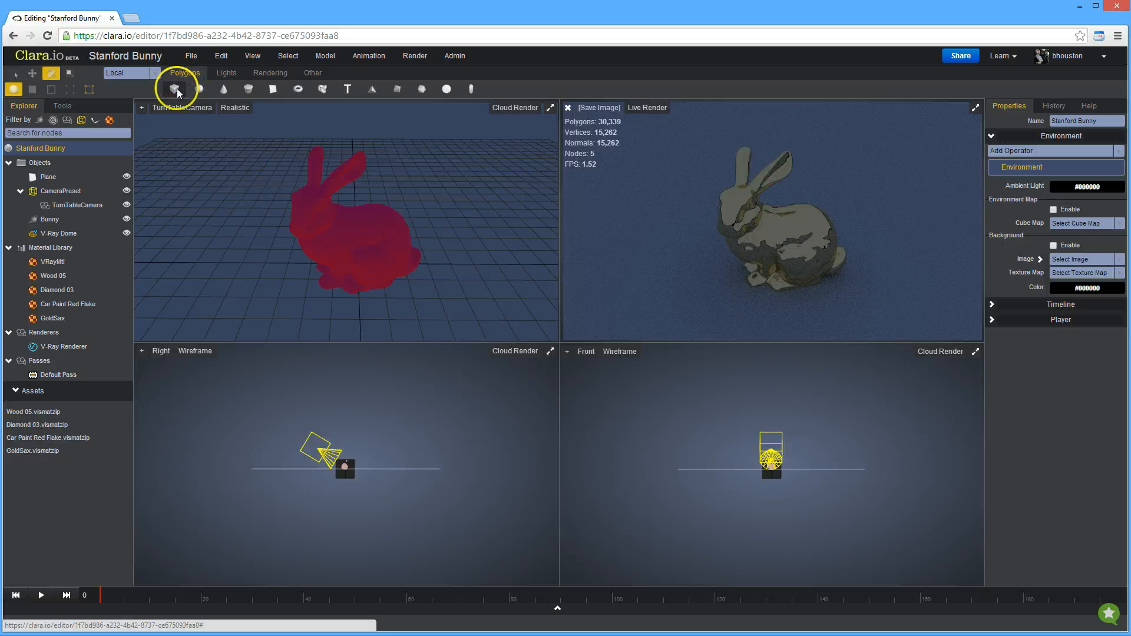
left_click(176, 91)
left_click_drag(362, 250, 366, 126)
key("e")
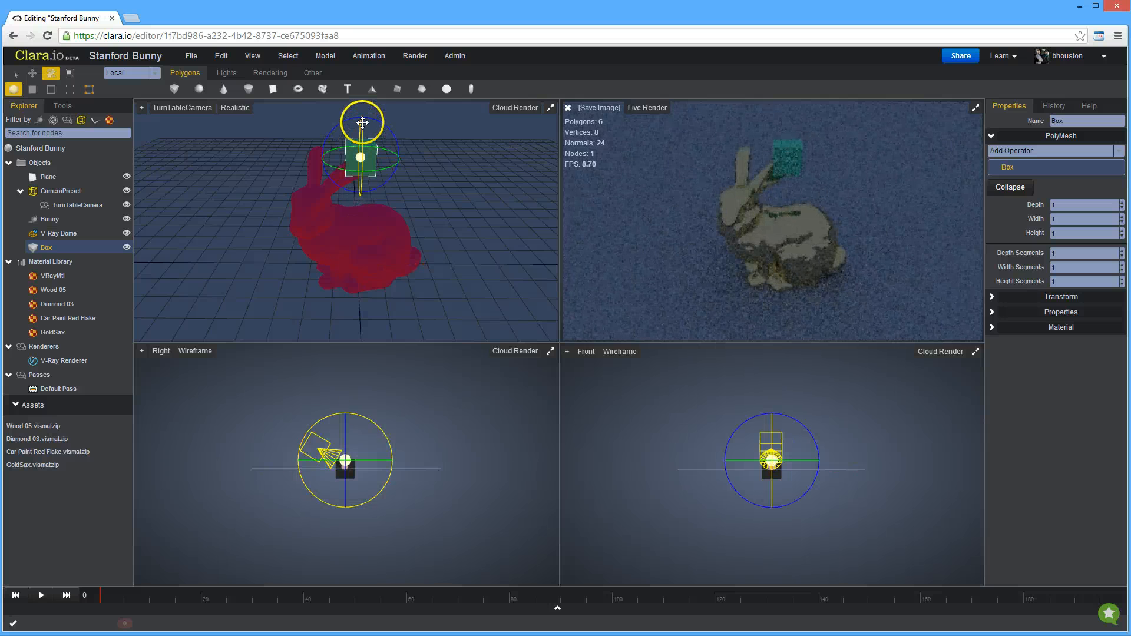
Scale the box into a wide, flat slab and place it tilted above and beside the bunny's tail end.
key("r")
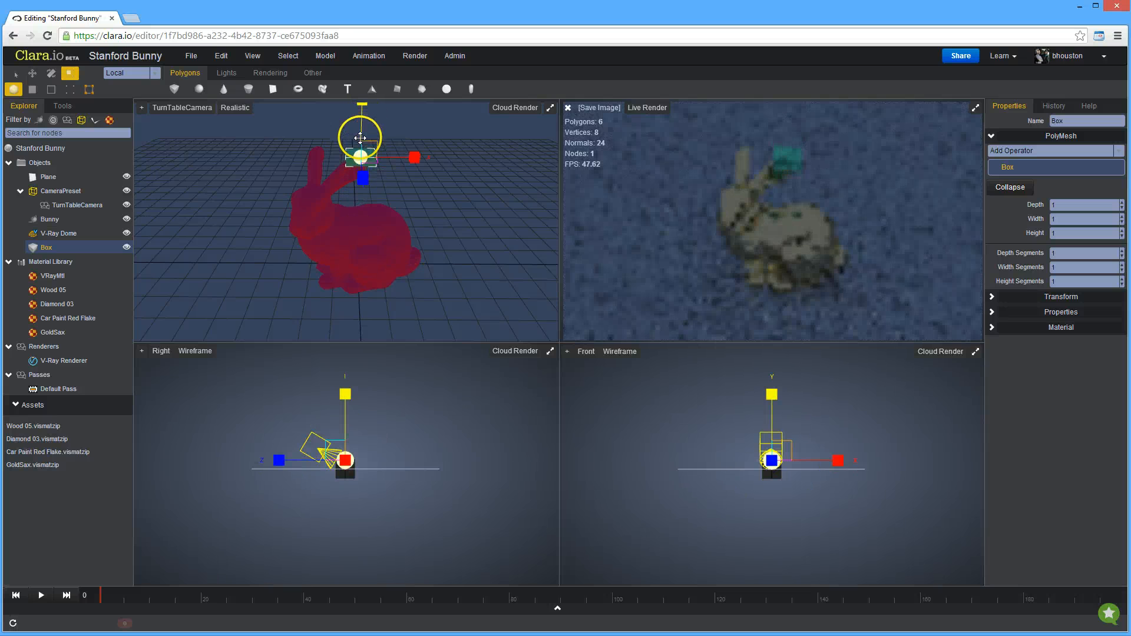
left_click_drag(411, 157, 459, 156)
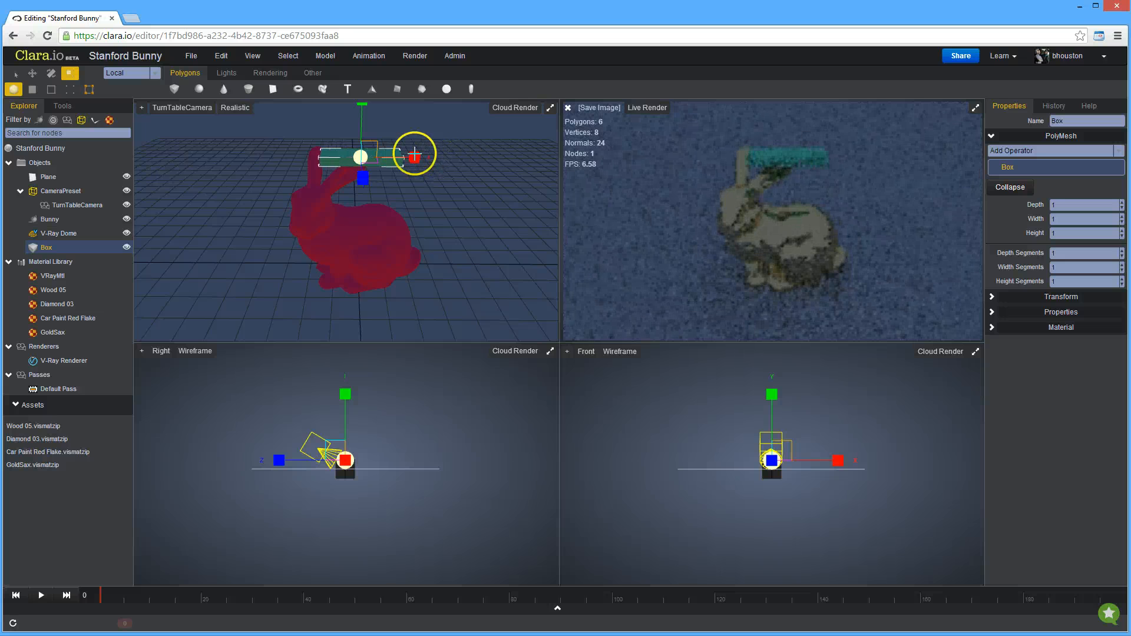
key("w")
left_click_drag(374, 142, 492, 155)
key("e")
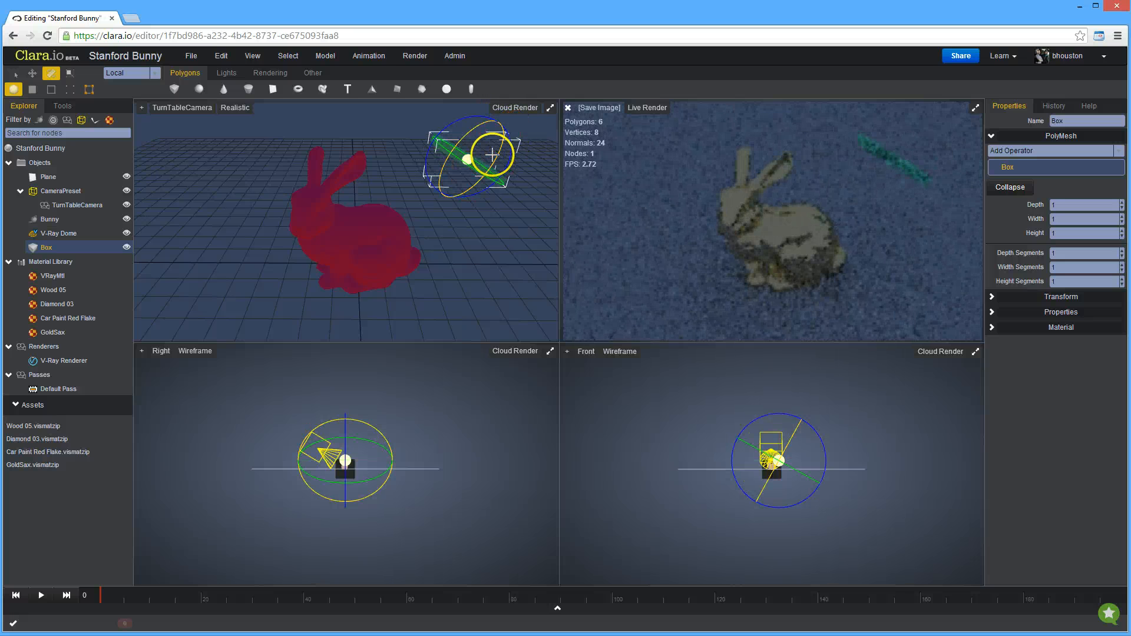
Create a V-Ray mesh light from the tilted box and hide the V-Ray dome light.
left_click(229, 71)
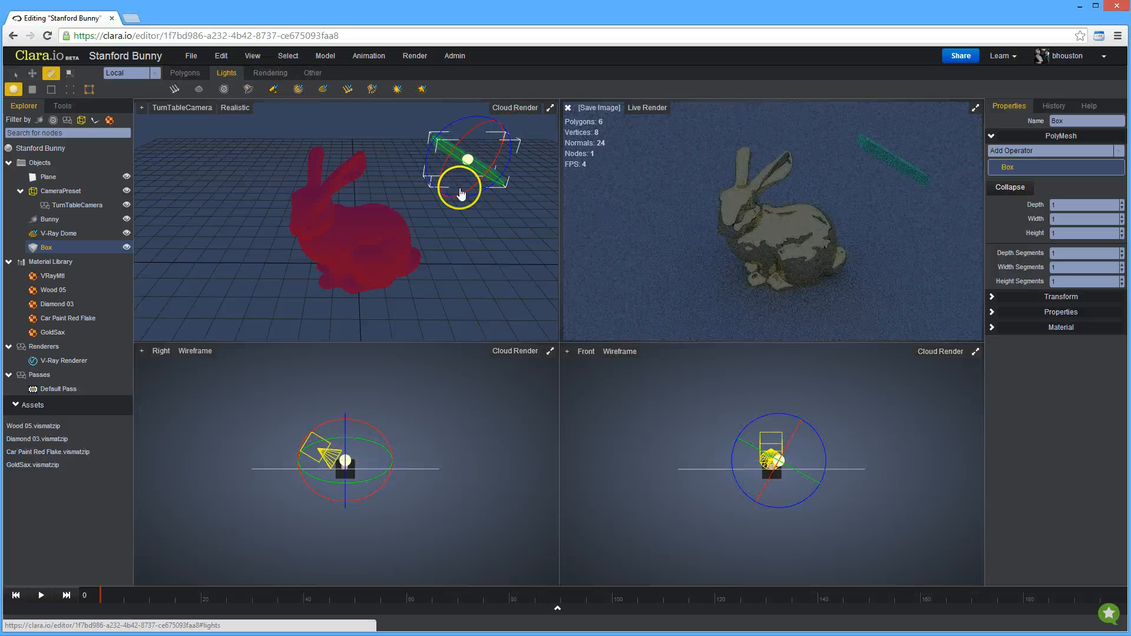
left_click(421, 90)
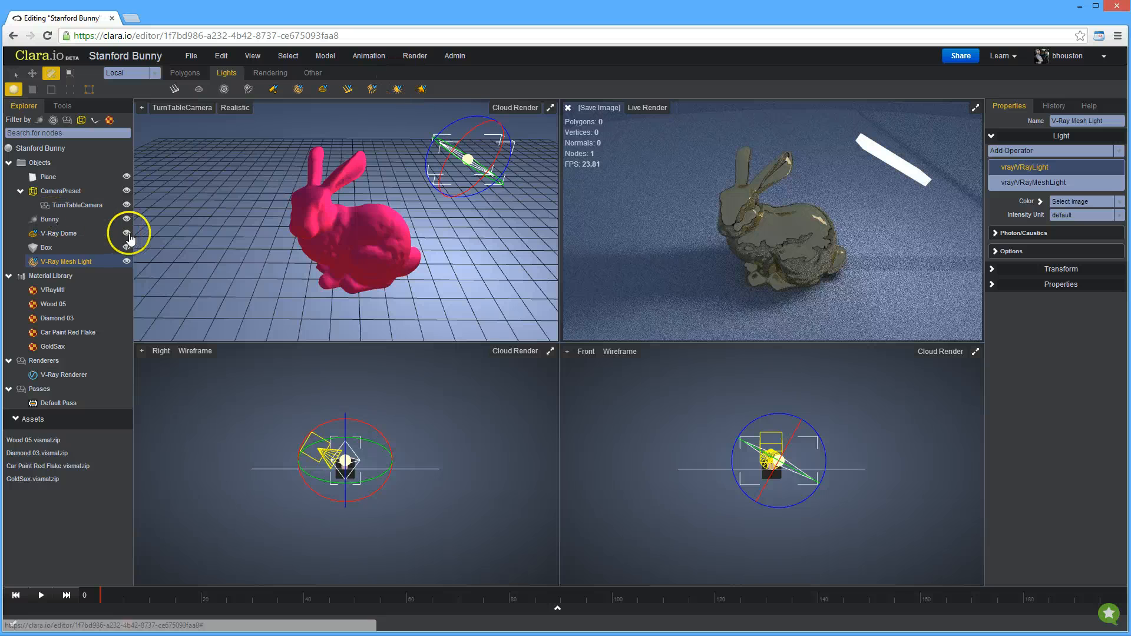
left_click(126, 234)
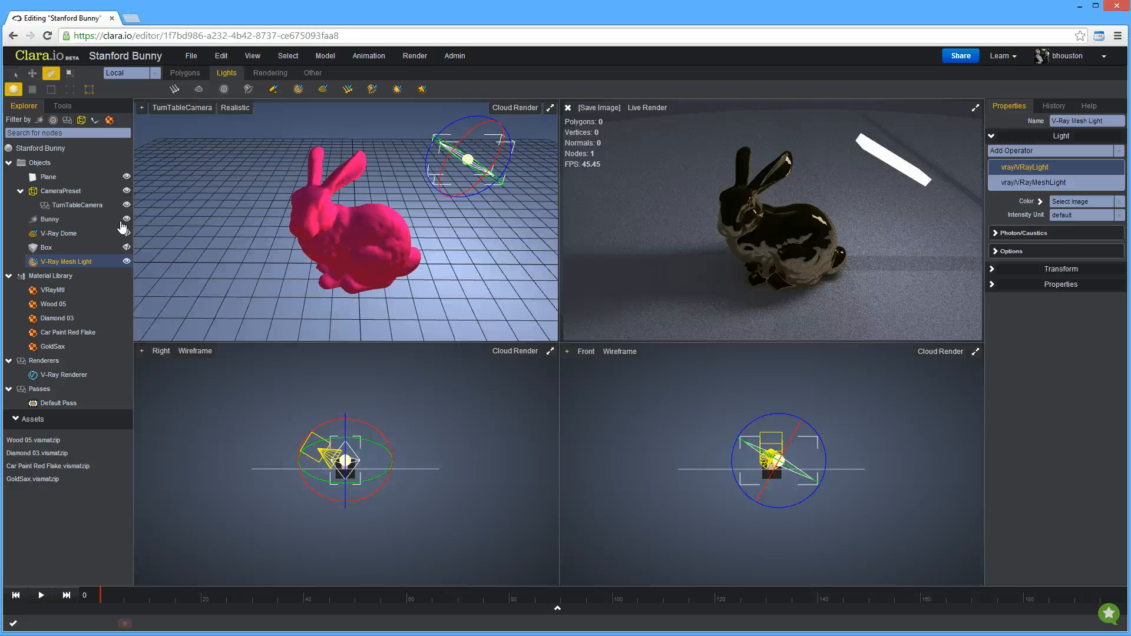
Convert the bunny from a PolyMesh to a ProxyMesh and clear the selection.
left_click(380, 226)
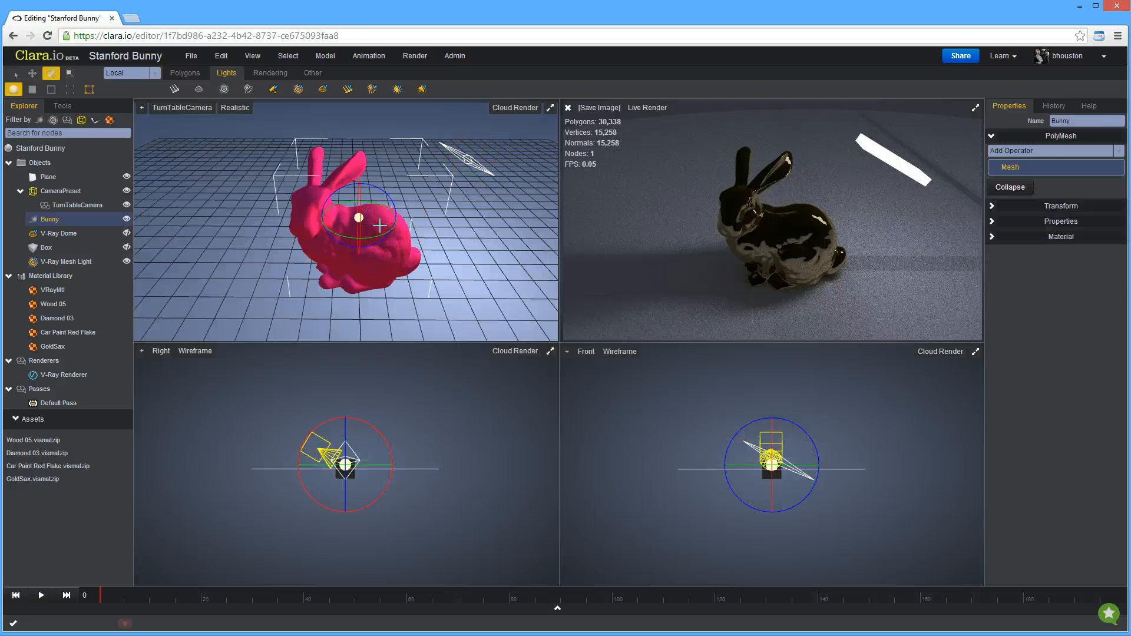
right_click(380, 225)
mouse_move(472, 377)
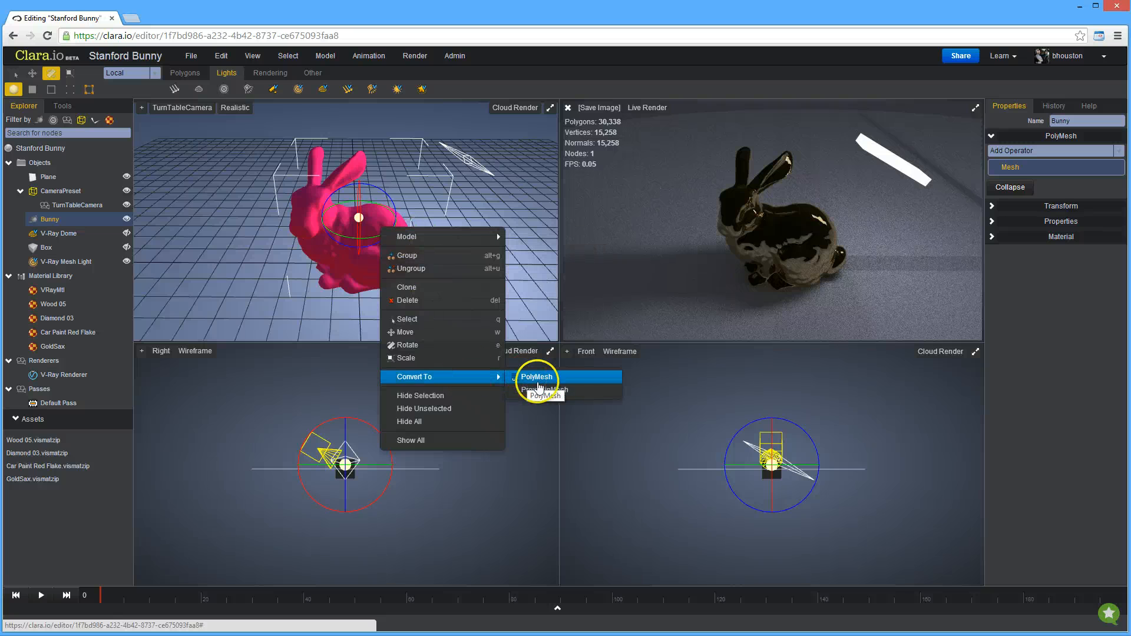
left_click(554, 392)
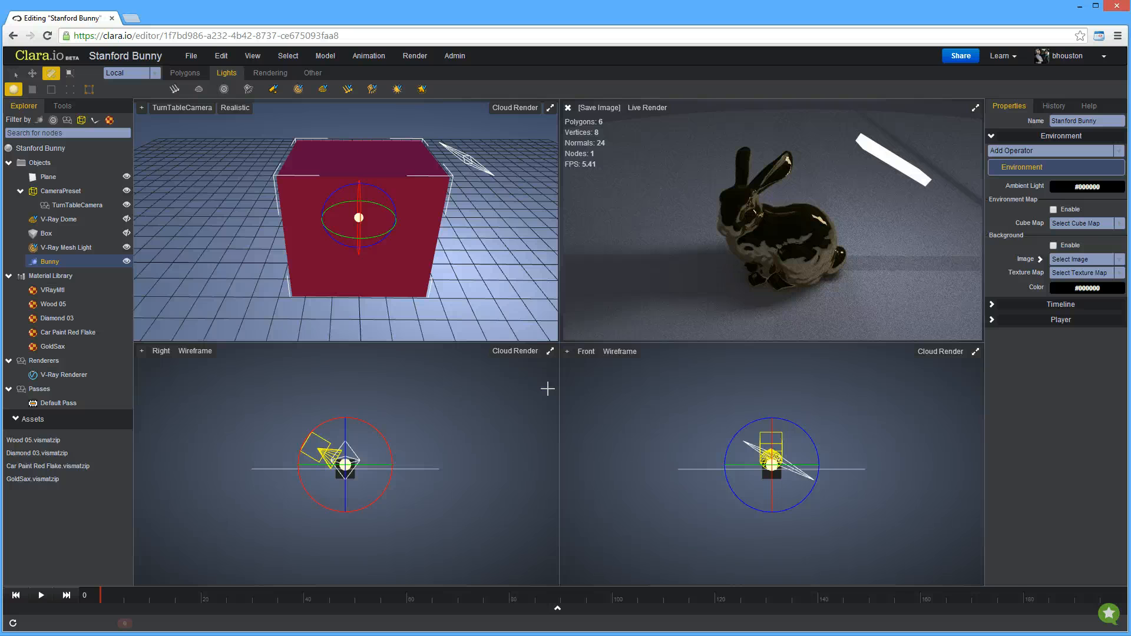
left_click(548, 389)
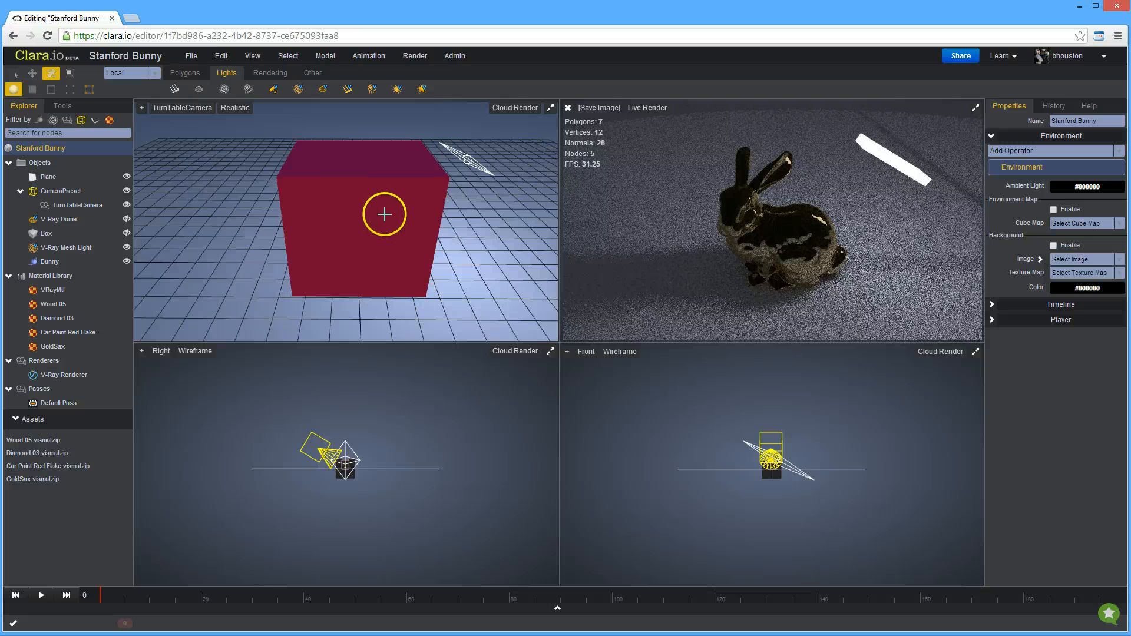
Clone the proxy bunny using the Copy type.
left_click(366, 202)
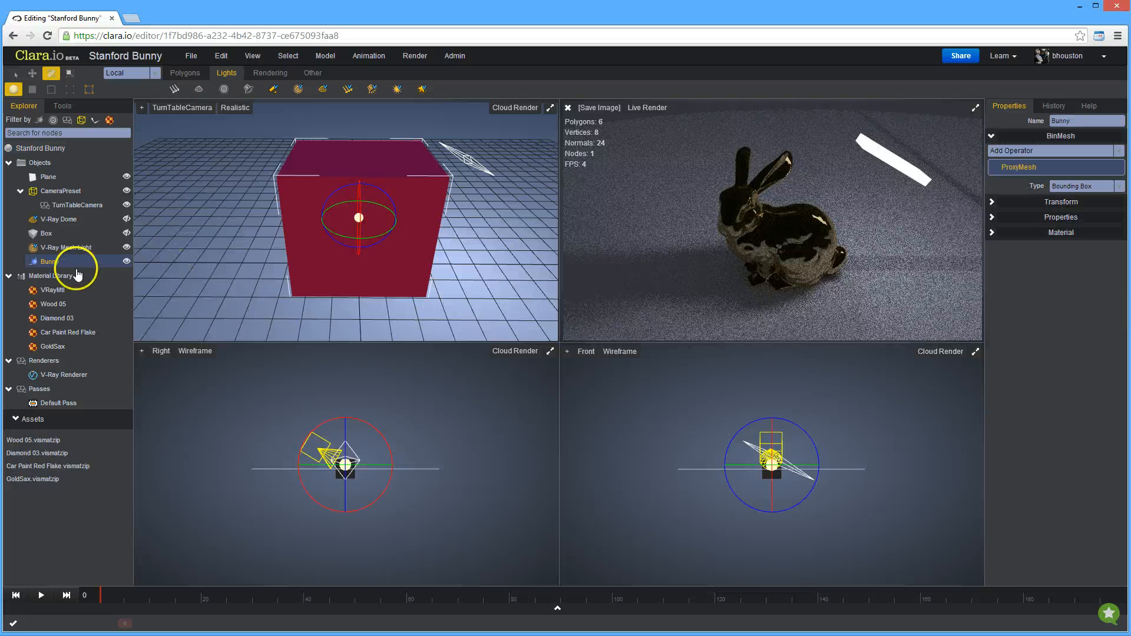
right_click(56, 268)
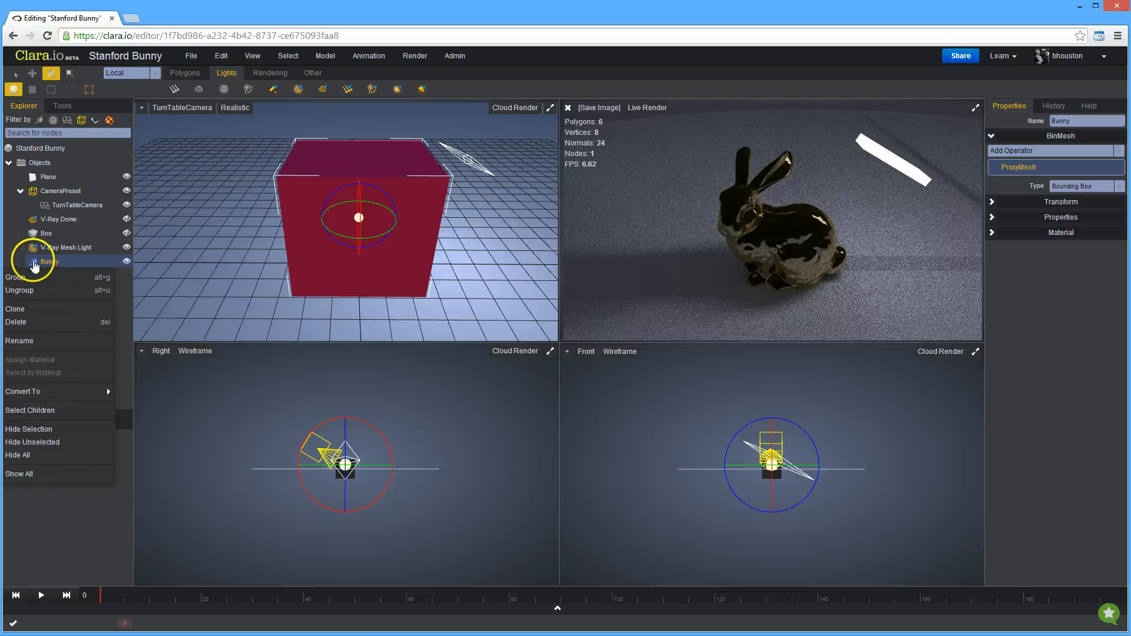
left_click(33, 314)
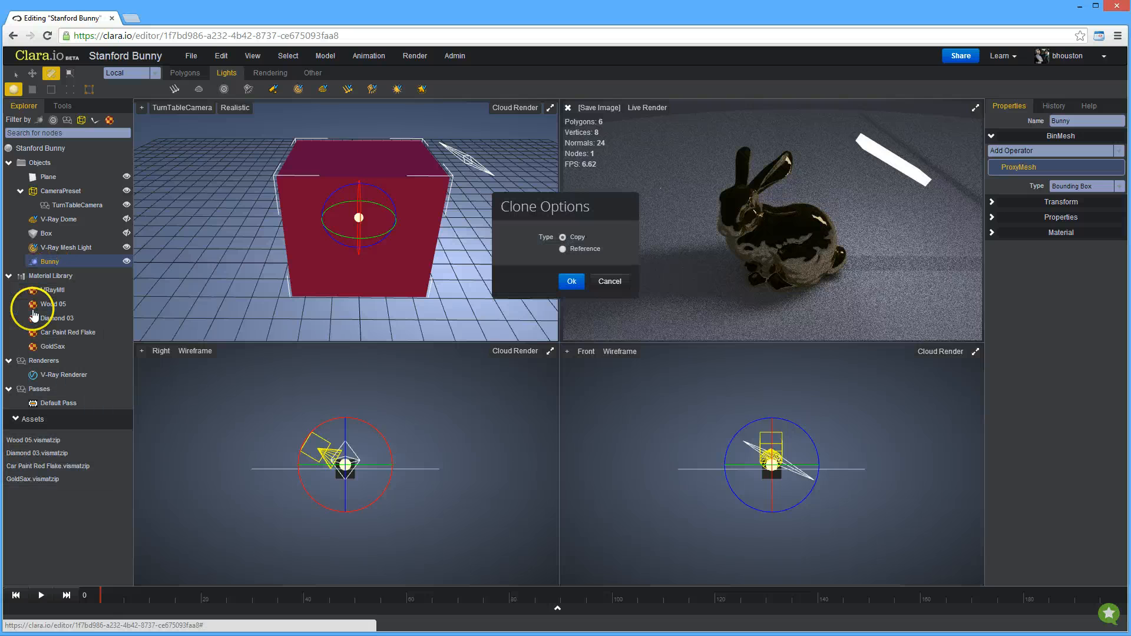
left_click(574, 280)
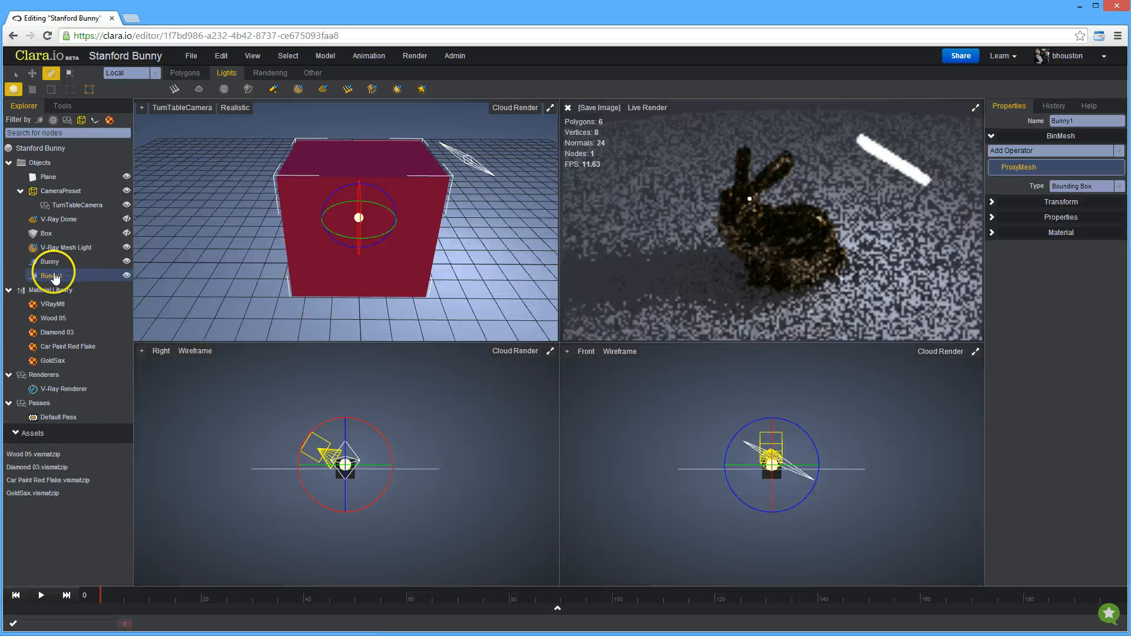
Clone the proxy bunny again using the Copy type and move the new copy along X to stand beside it, toward its tail.
right_click(54, 276)
left_click(78, 322)
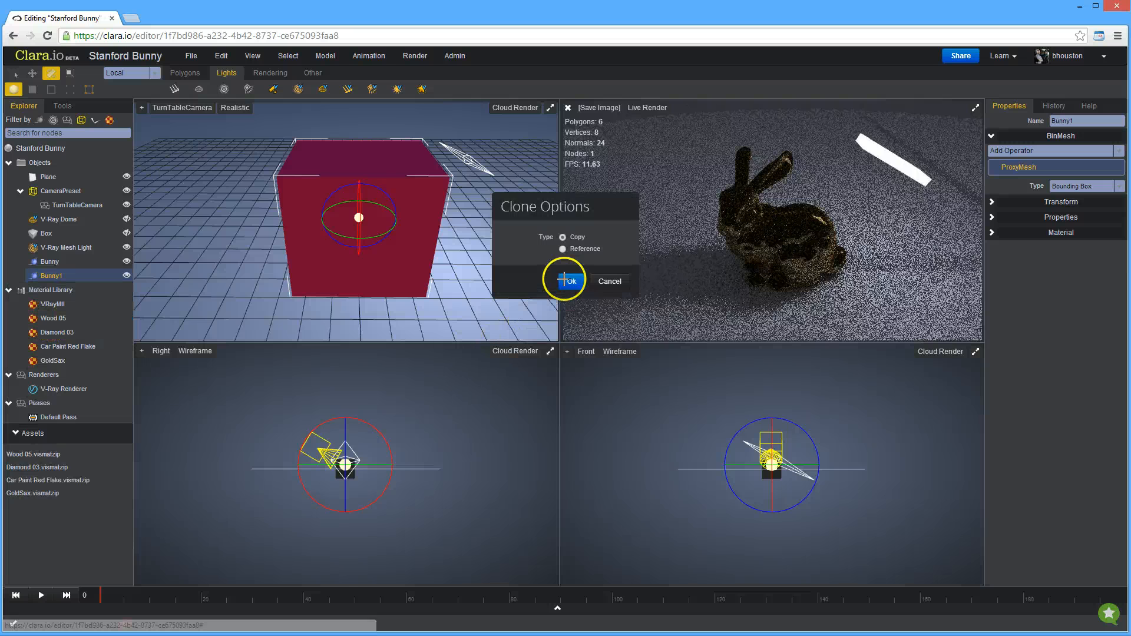
left_click(570, 281)
key("w")
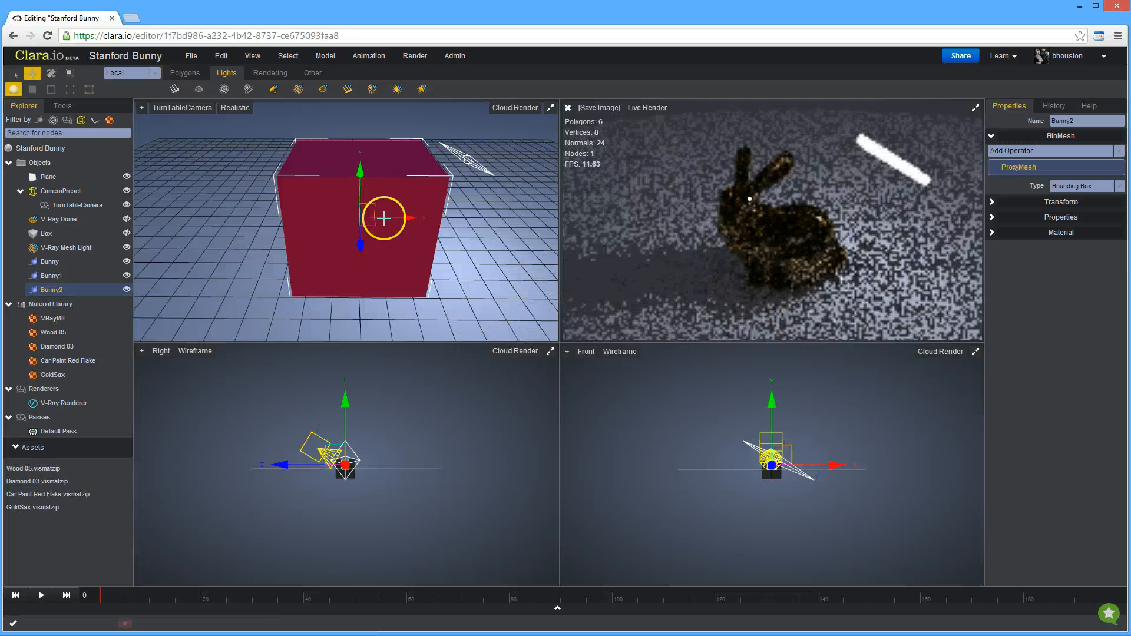
left_click_drag(405, 218, 538, 202)
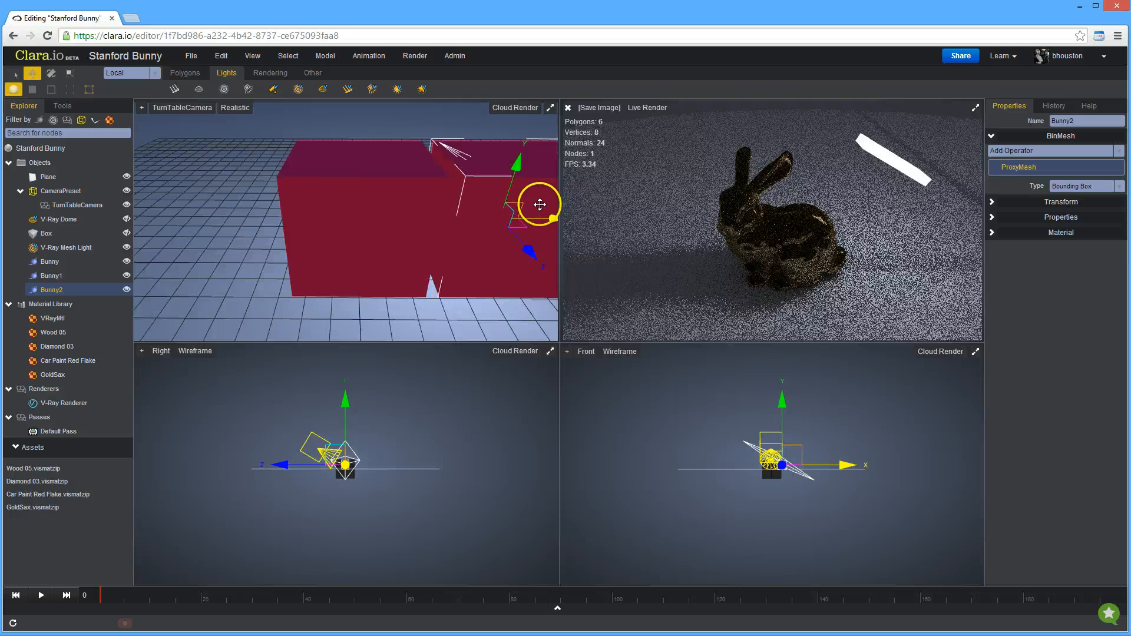
Move the original Bunny along X to the opposite side of the middle bunny, forming a row of three.
left_click(379, 198)
left_click(404, 217)
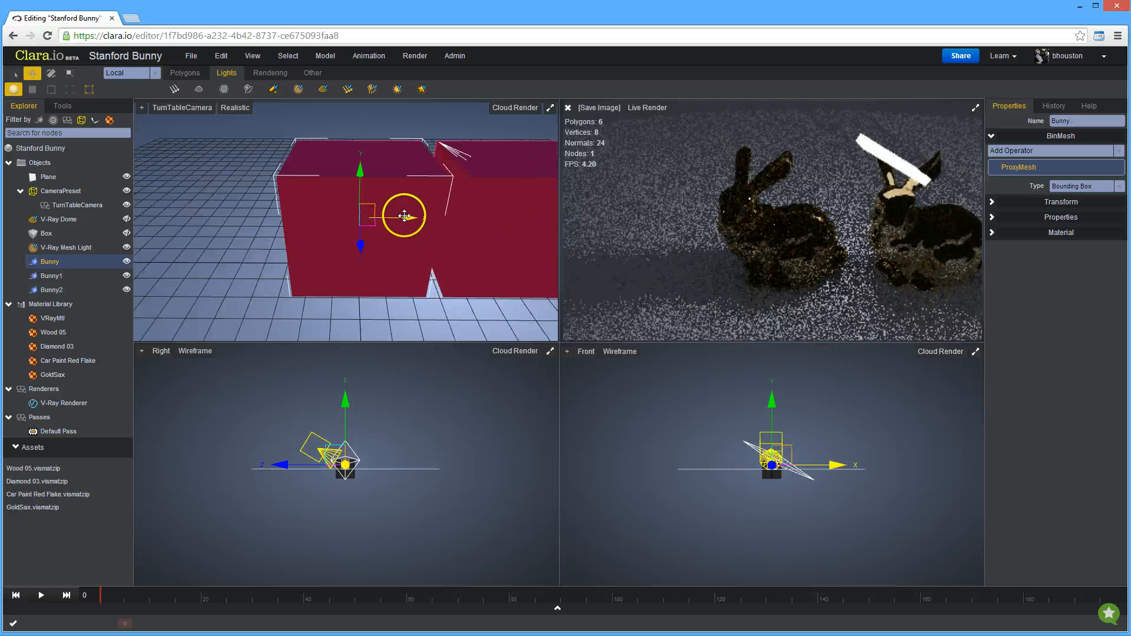
left_click_drag(405, 218, 257, 216)
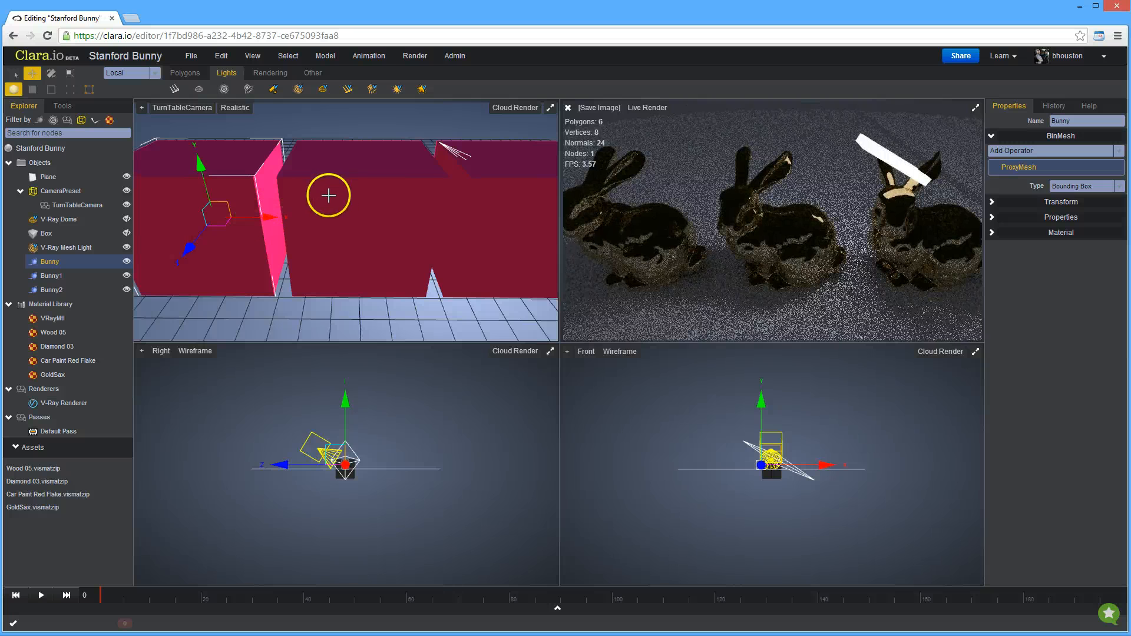
Clone the row of three bunnies using the Copy type and move the copies along Z behind the original row.
left_click(55, 292, "shift")
right_click(54, 294)
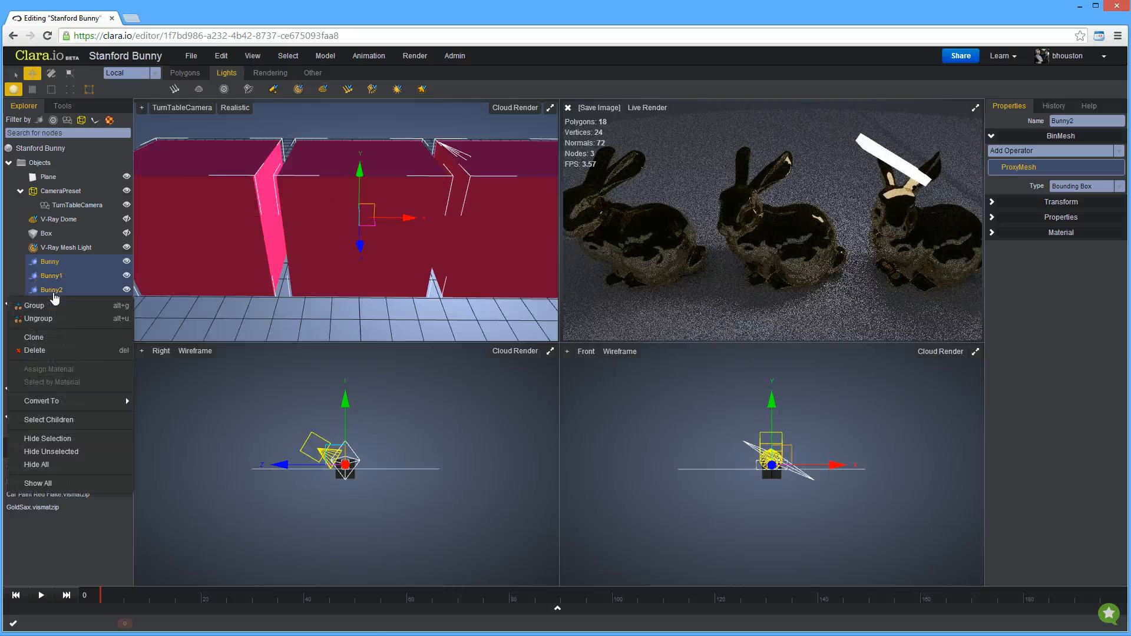
left_click(44, 337)
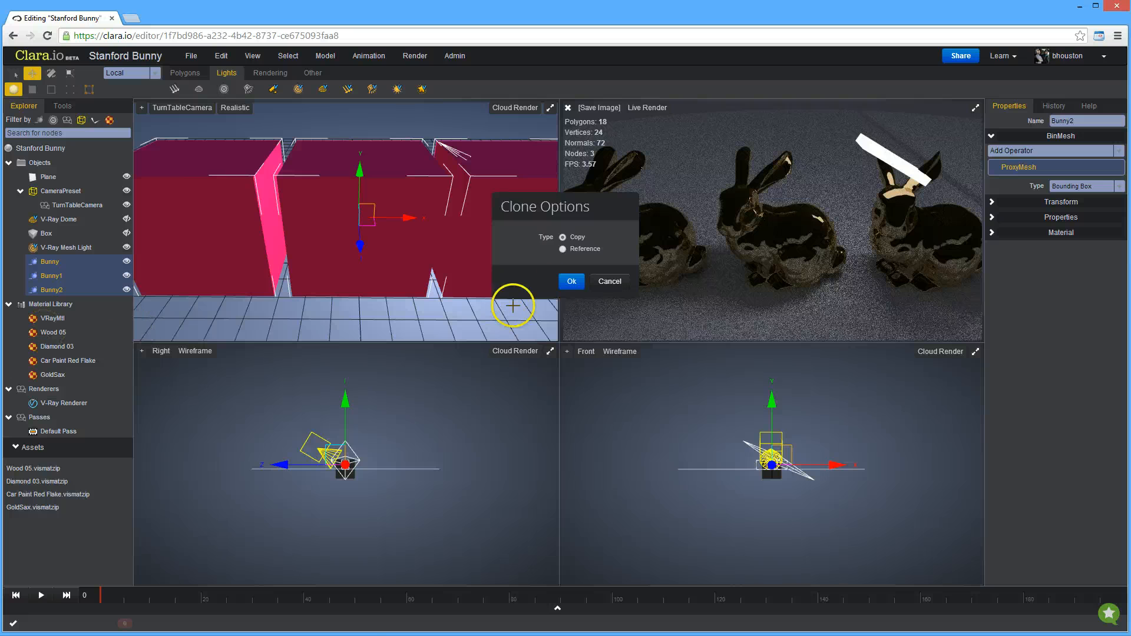
left_click(572, 283)
left_click(49, 261)
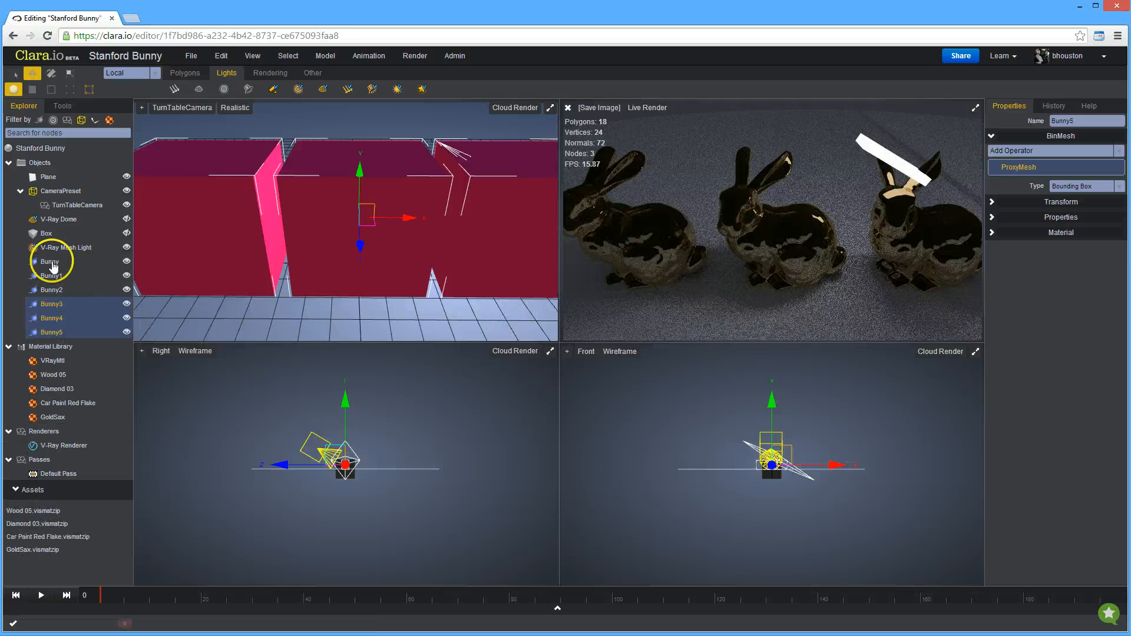
left_click(52, 304)
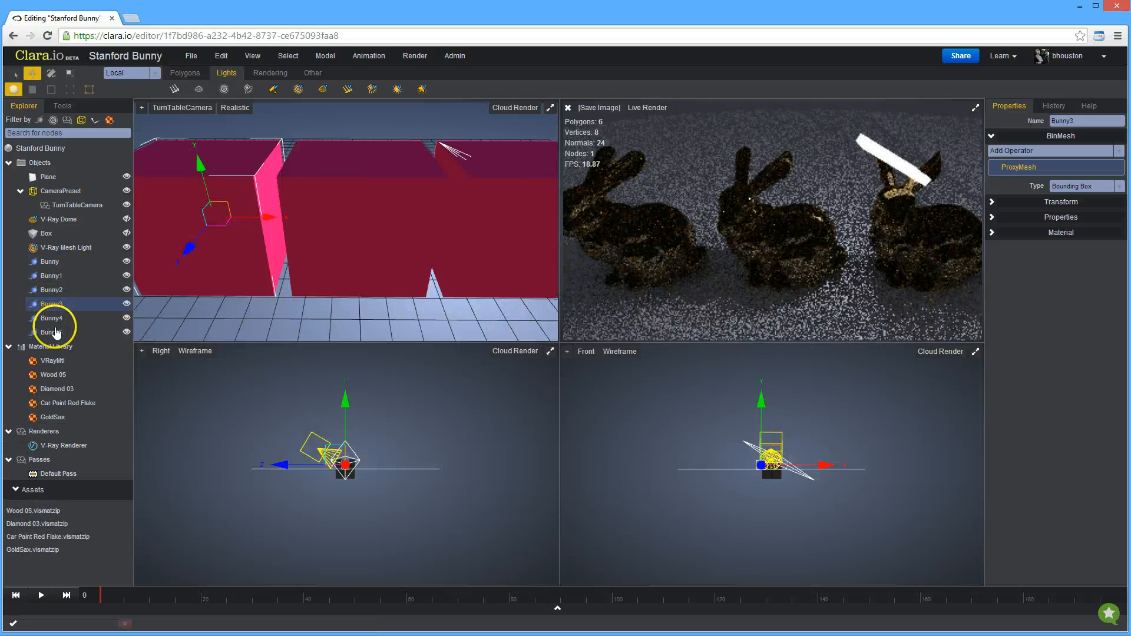
left_click(51, 331, "shift")
left_click_drag(350, 245, 353, 189)
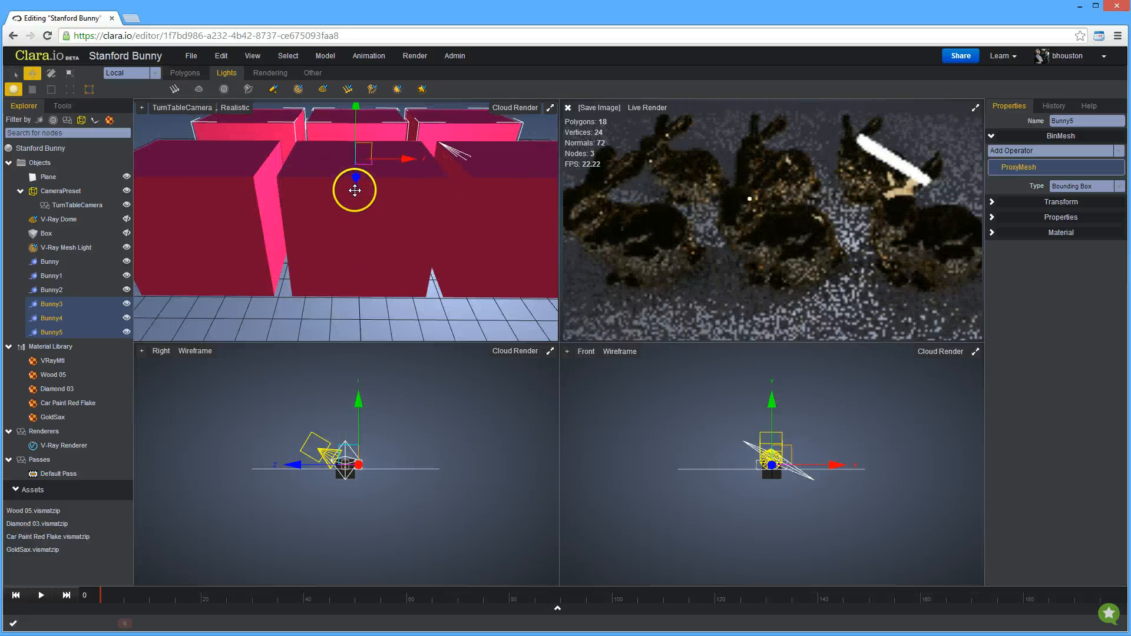
Clone all six bunnies and move the six copies along Z toward the camera, in front of the existing rows.
left_click(52, 264)
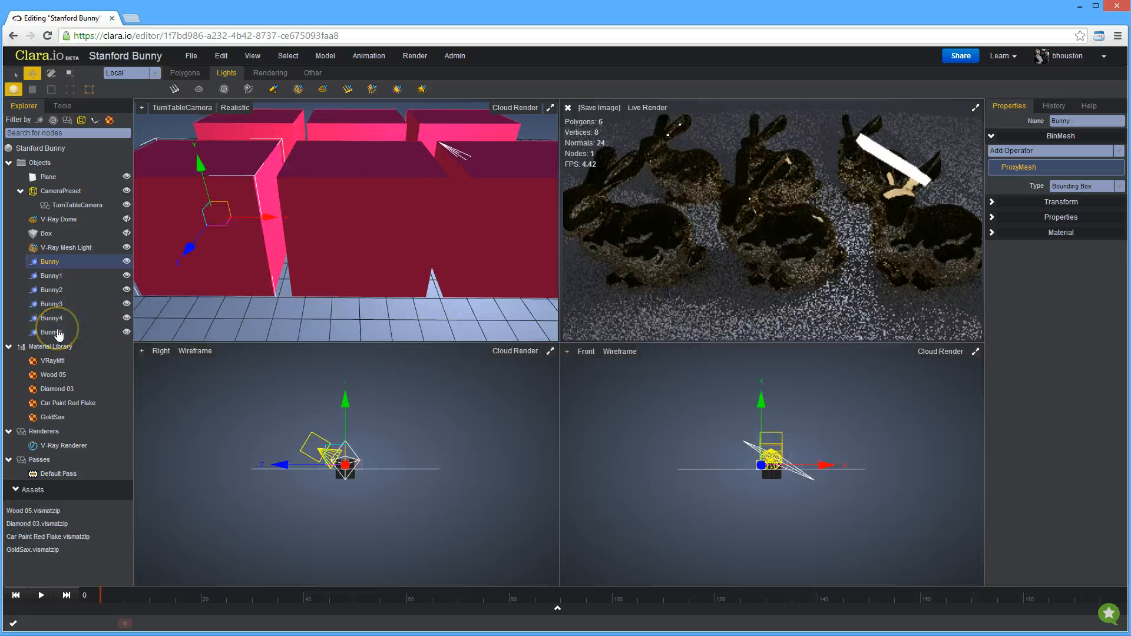
left_click(53, 332, "shift")
right_click(59, 334)
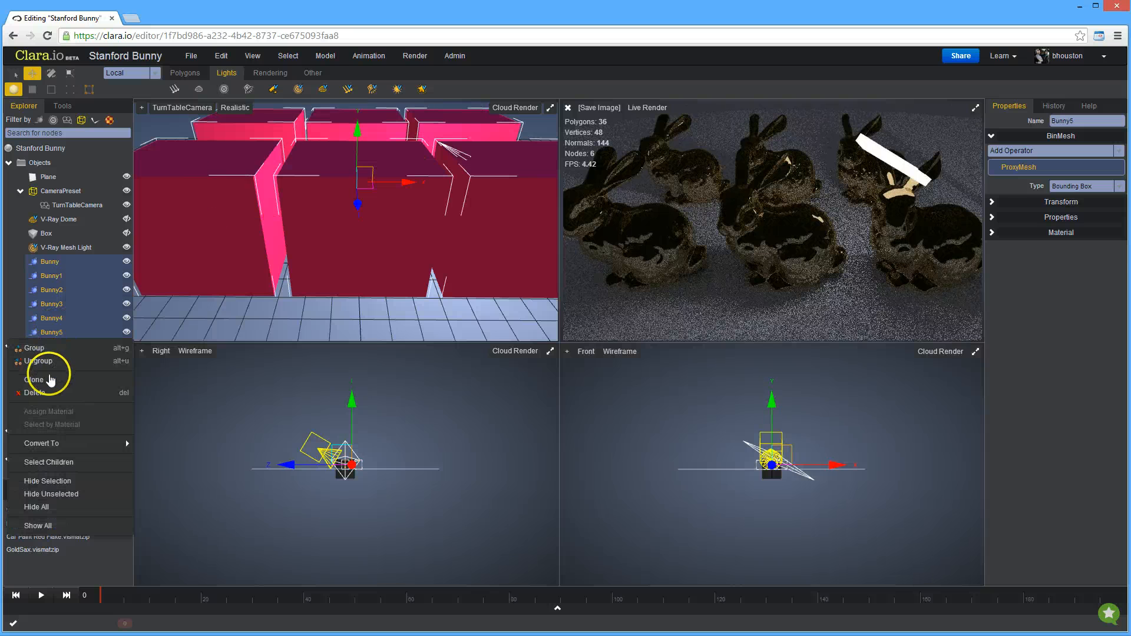
left_click(44, 379)
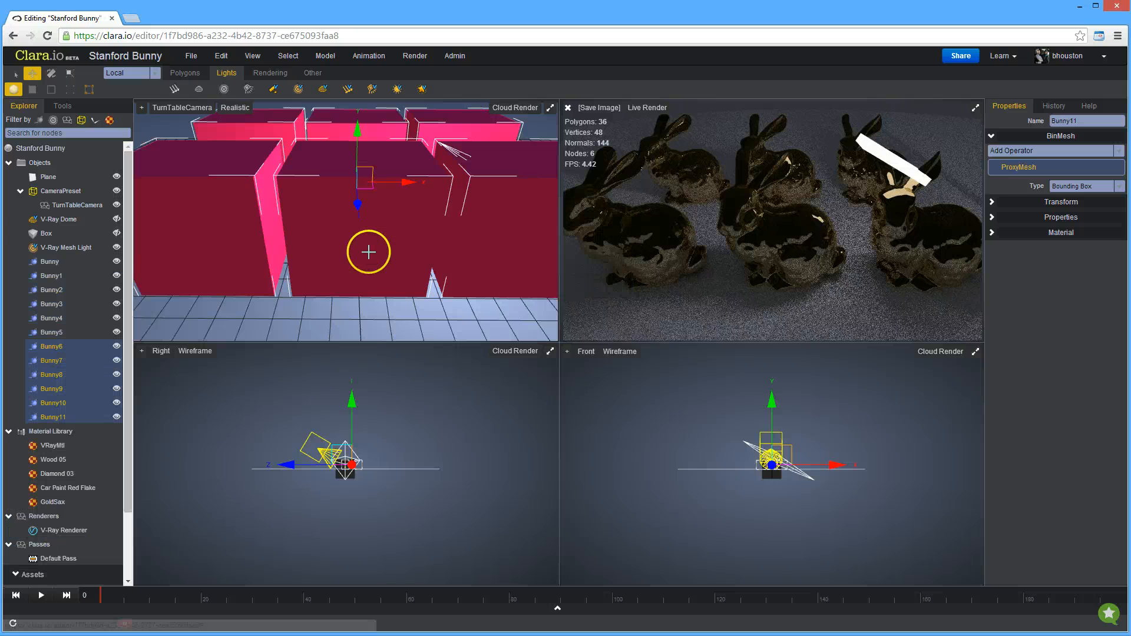
scroll(367, 240, "down", 5)
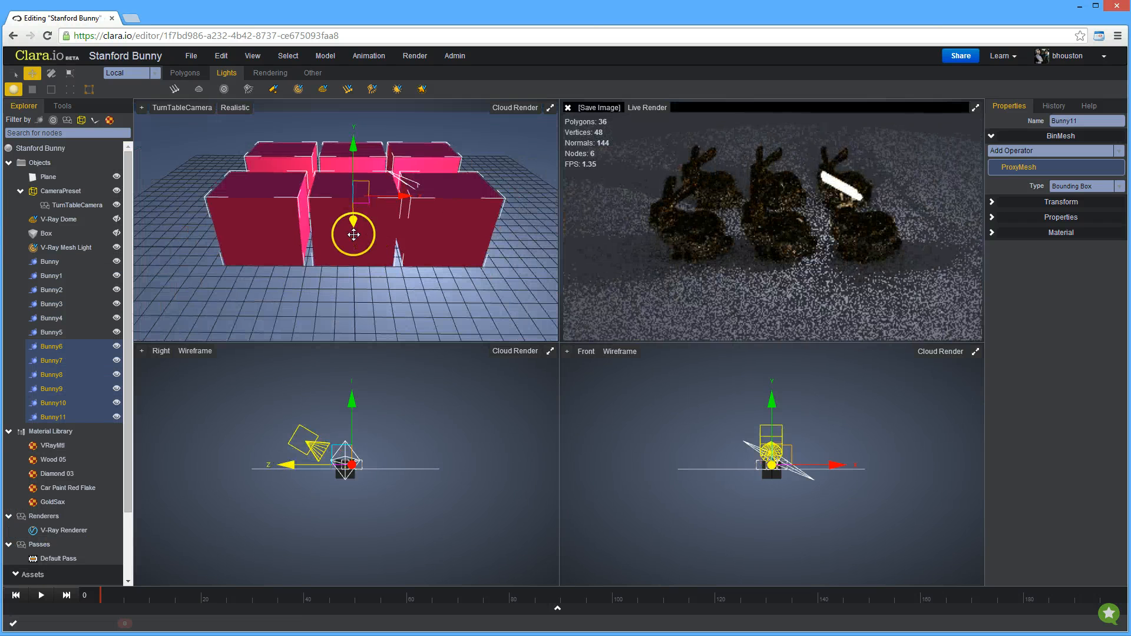
left_click_drag(356, 239, 345, 372)
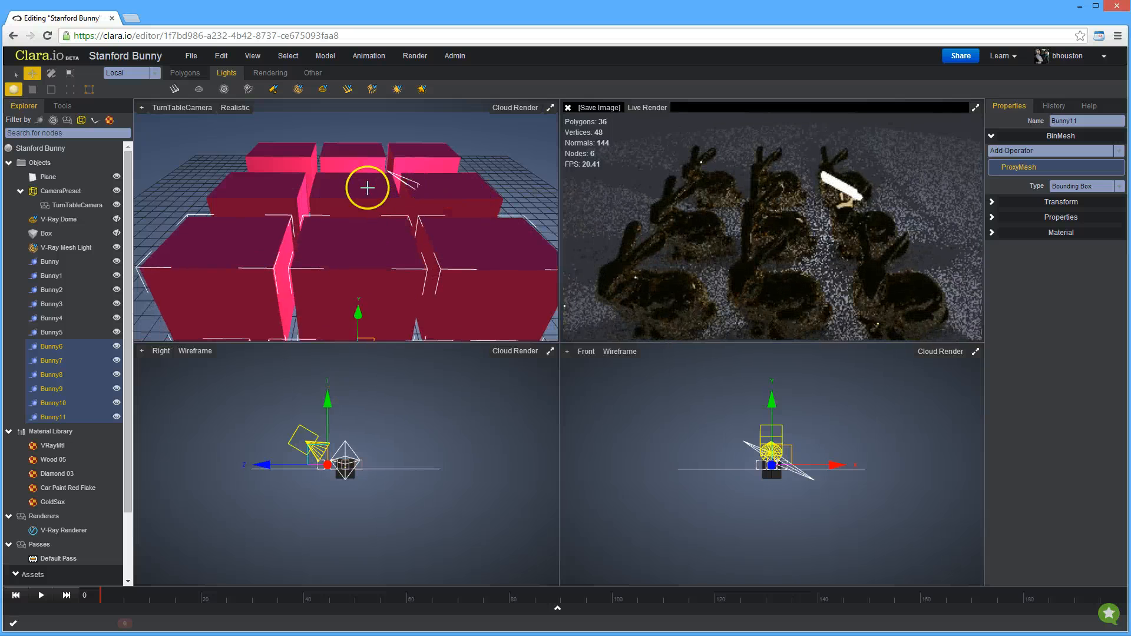
Unhide the V-Ray dome light.
left_click(116, 218)
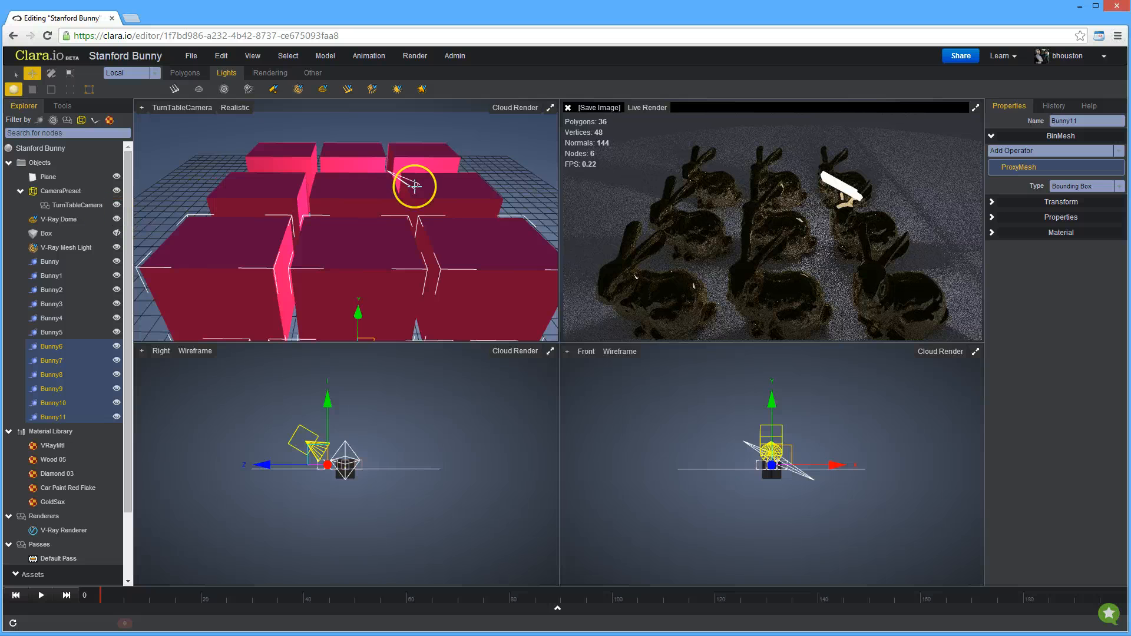
scroll(383, 197, "down", 1)
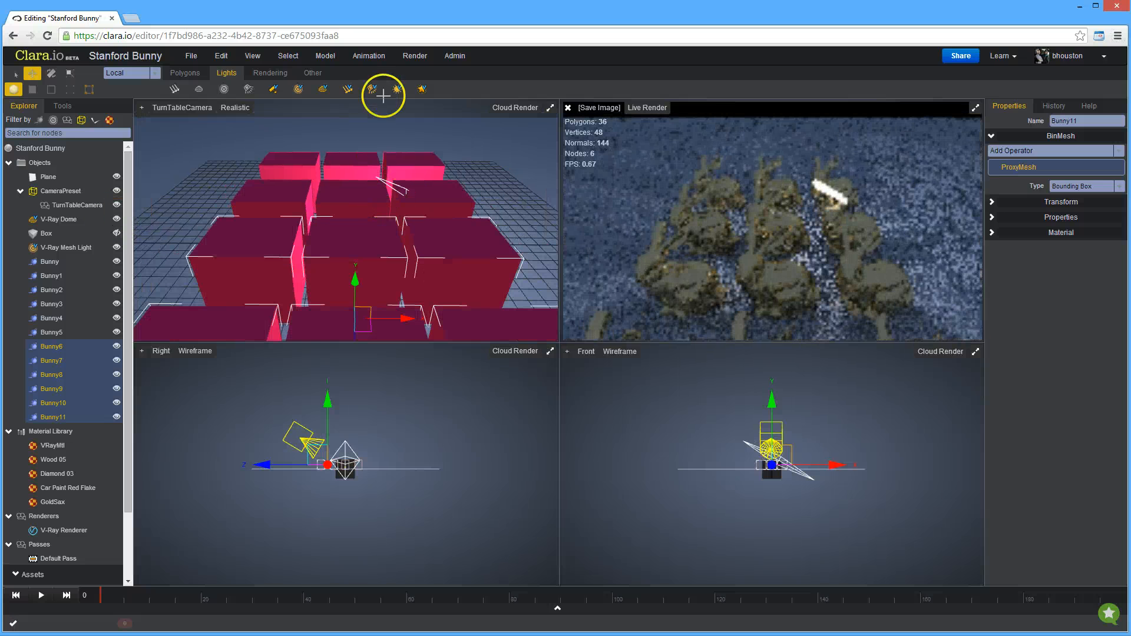
Assign the library material Vray Bath Tiles 015 Satin to the six selected front bunnies.
left_click(412, 56)
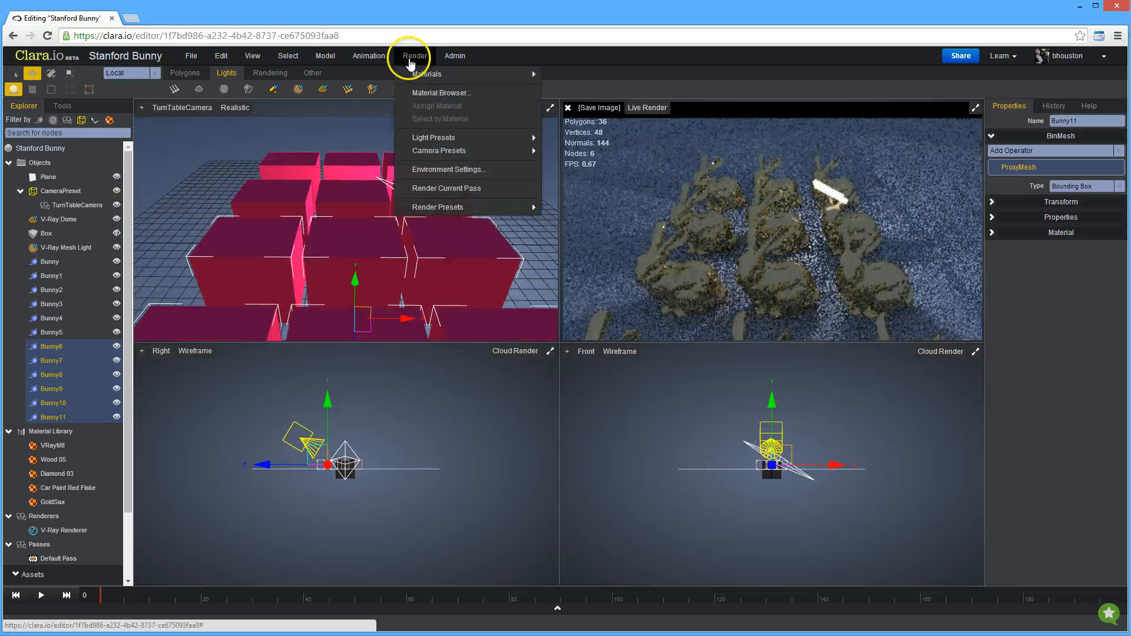
left_click(438, 96)
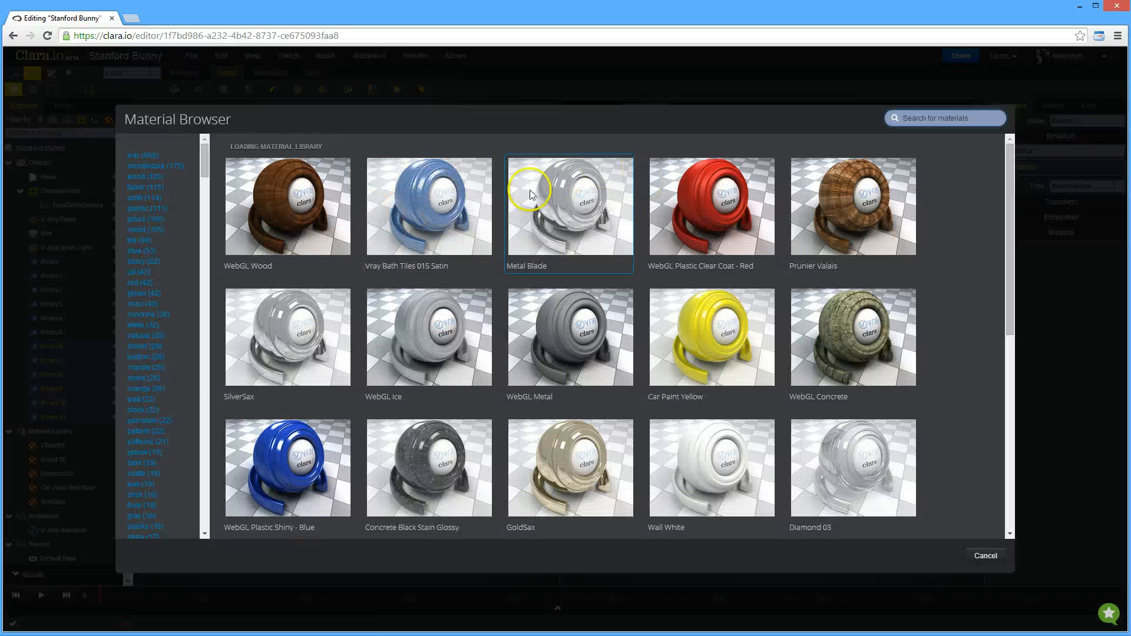
left_click(419, 218)
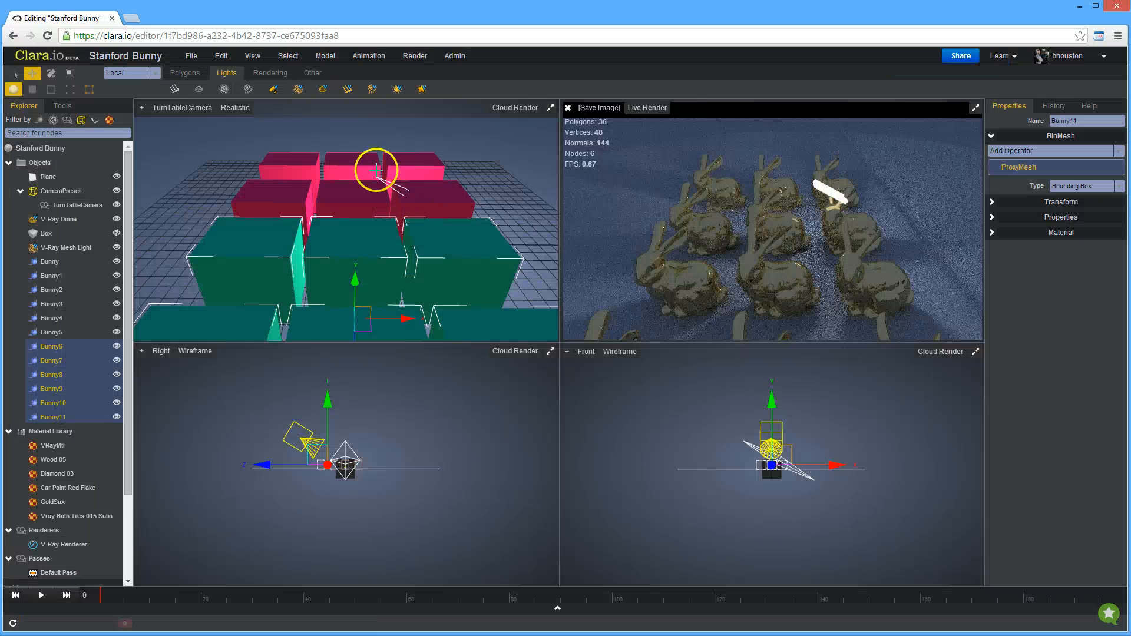
Select Bunny1 and Bunny9 together and assign them the Diamond 01 material from the material library.
left_click(361, 191)
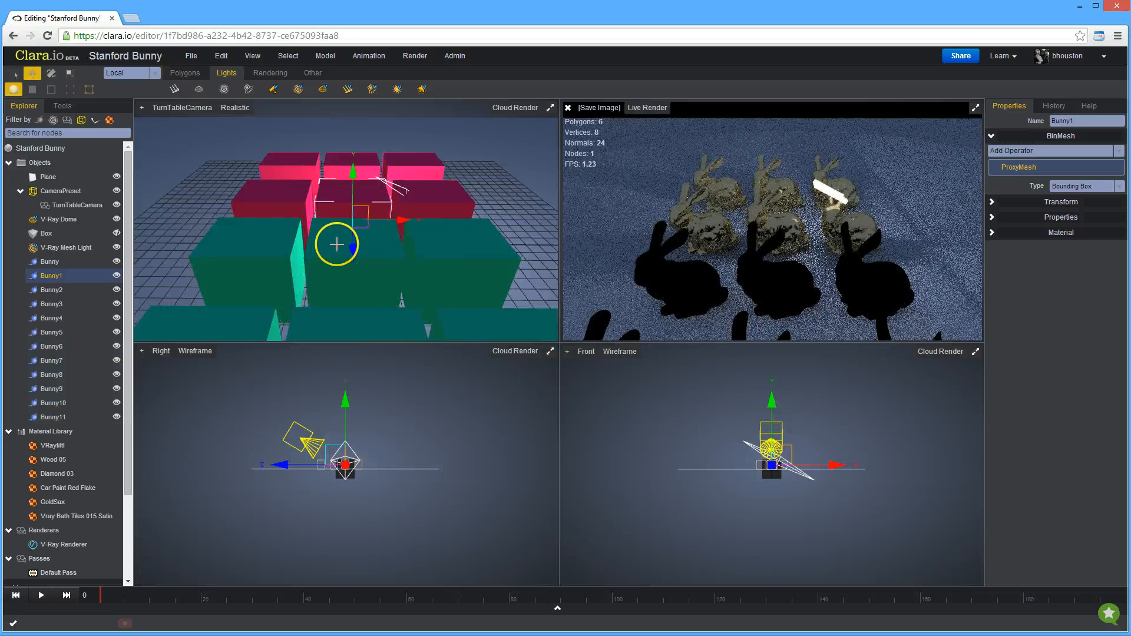
left_click(265, 234)
left_click(354, 242, "shift")
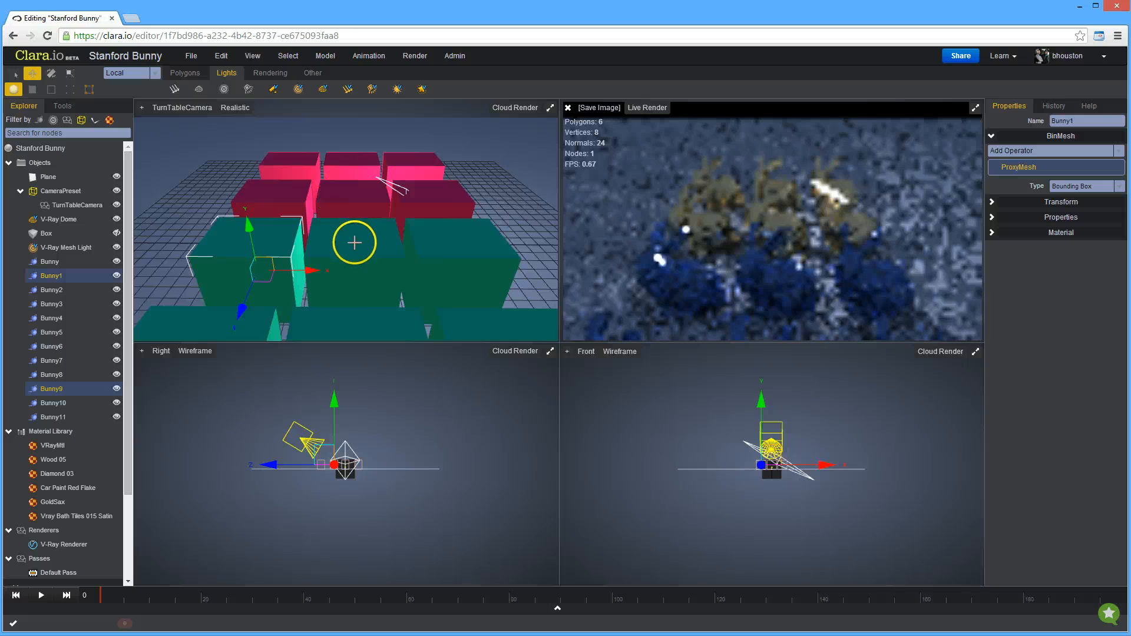
left_click(409, 56)
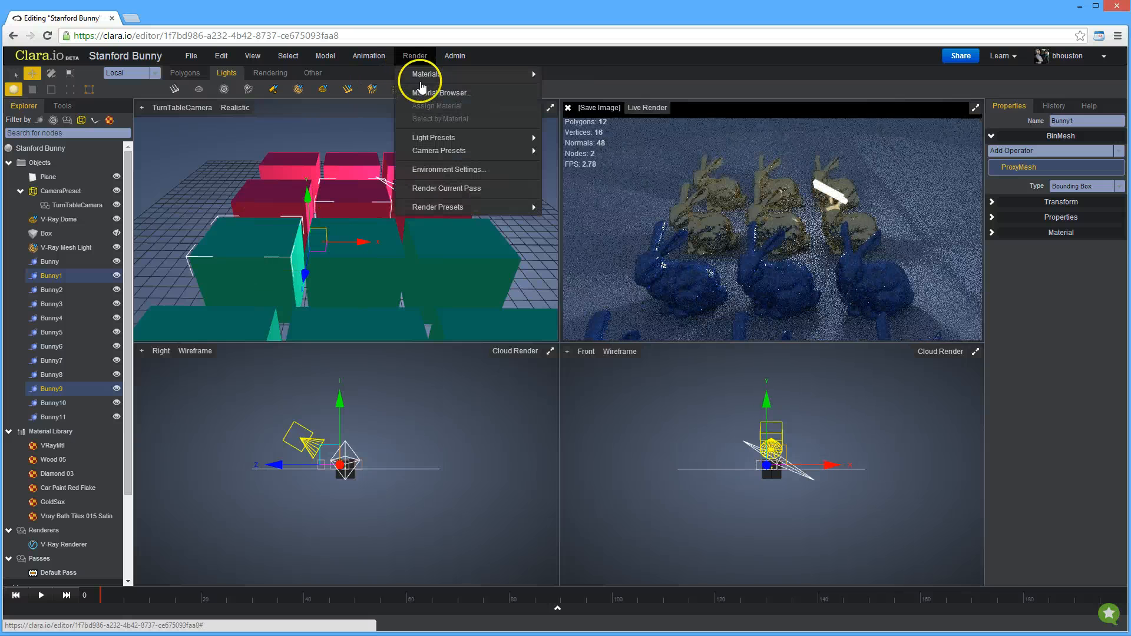
left_click(425, 95)
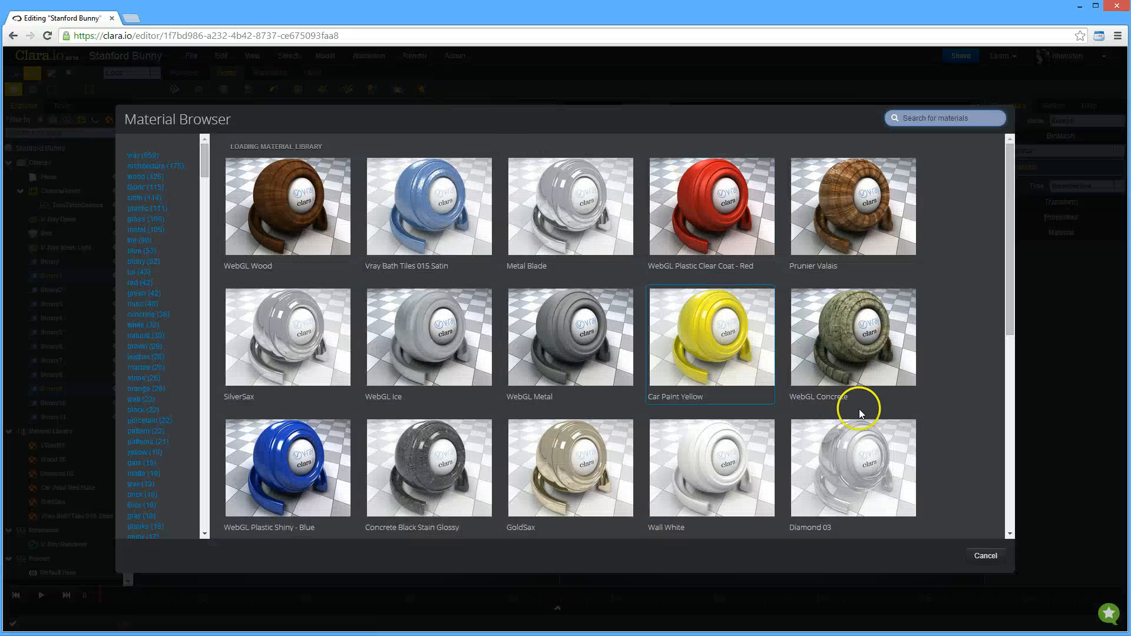
scroll(537, 406, "down", 3)
scroll(537, 406, "down", 2)
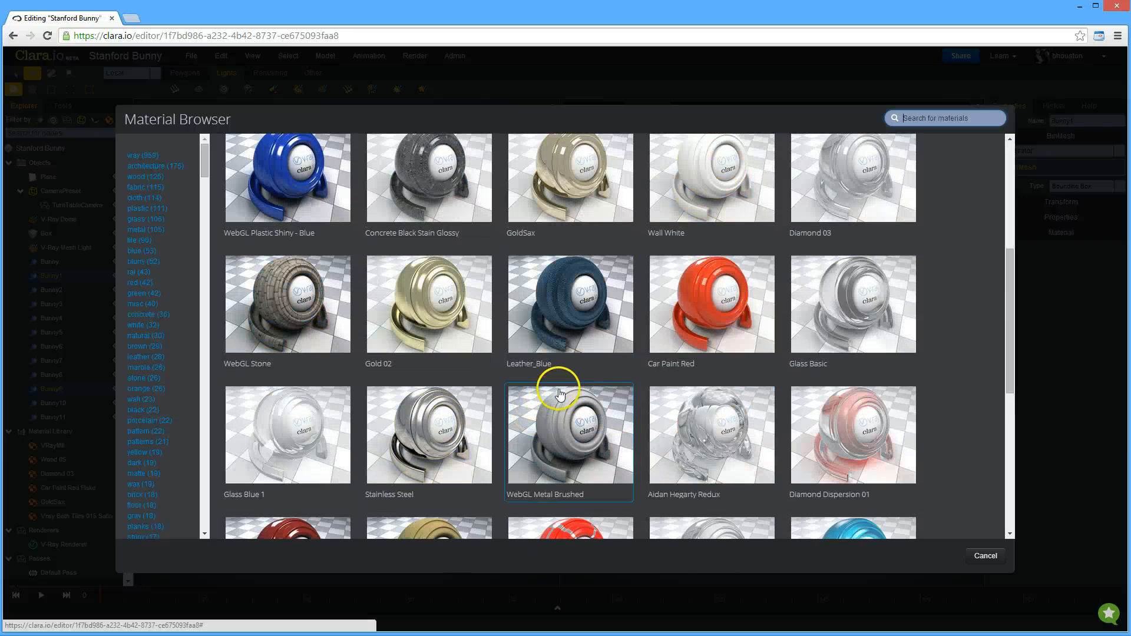
scroll(560, 394, "down", 5)
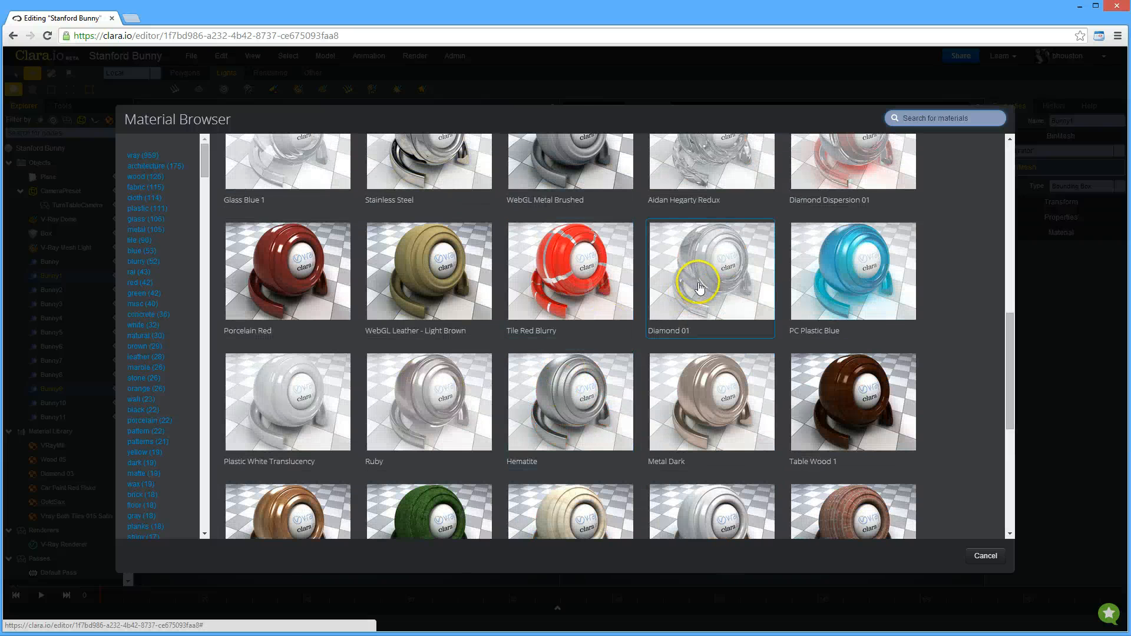
left_click(700, 288)
Select Bunny11 and Bunny together and open the Material Browser for them.
left_click(449, 235)
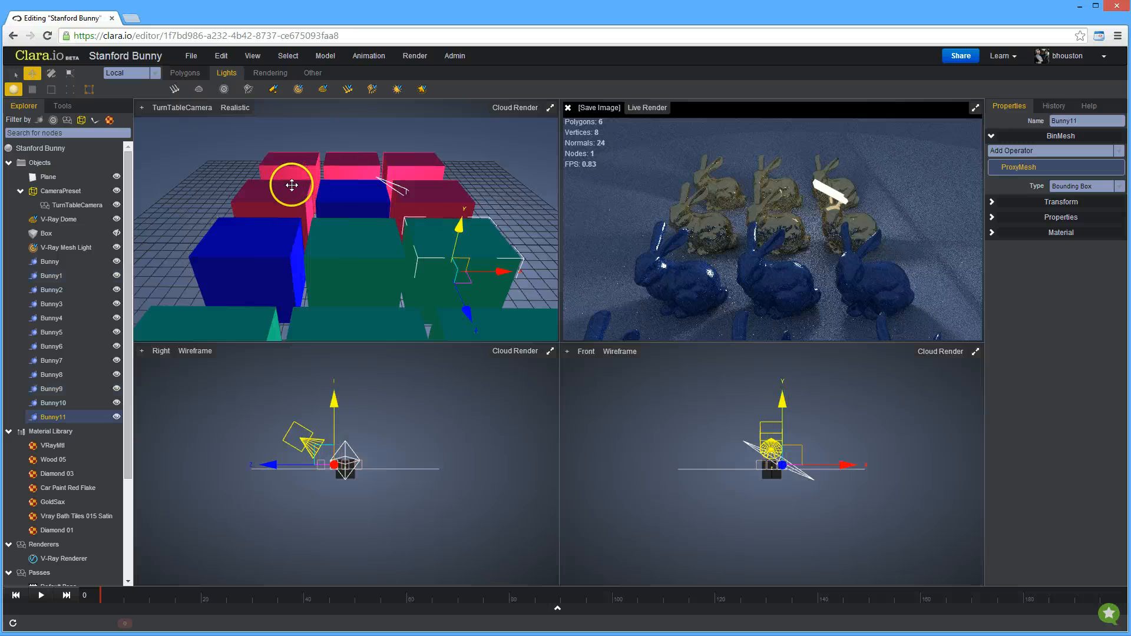
left_click(292, 185)
left_click(409, 54)
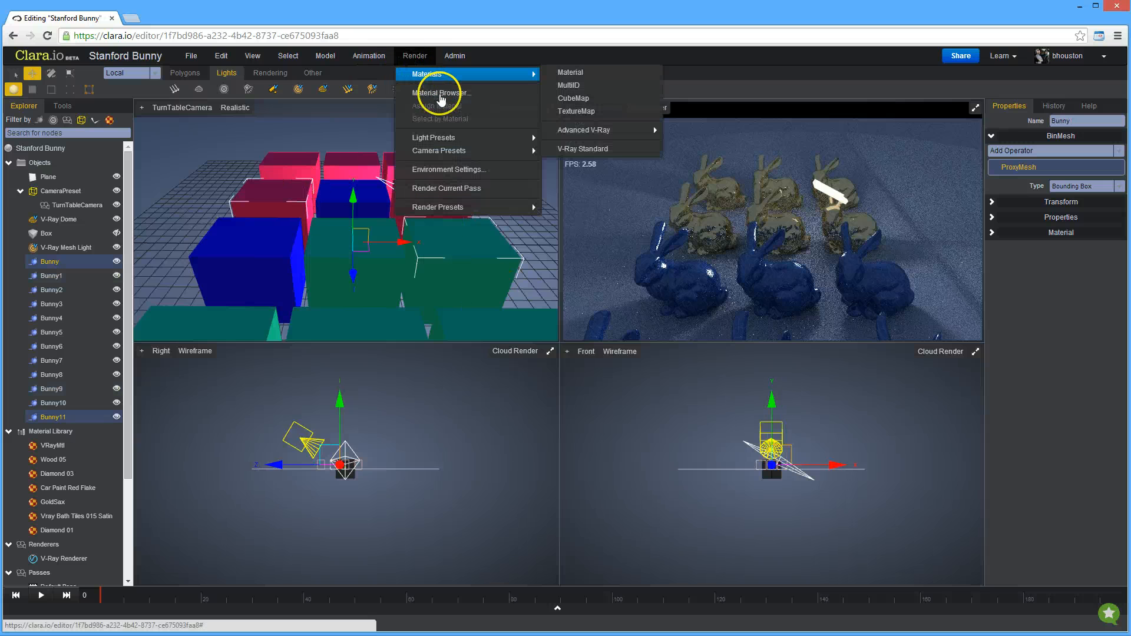
left_click(441, 94)
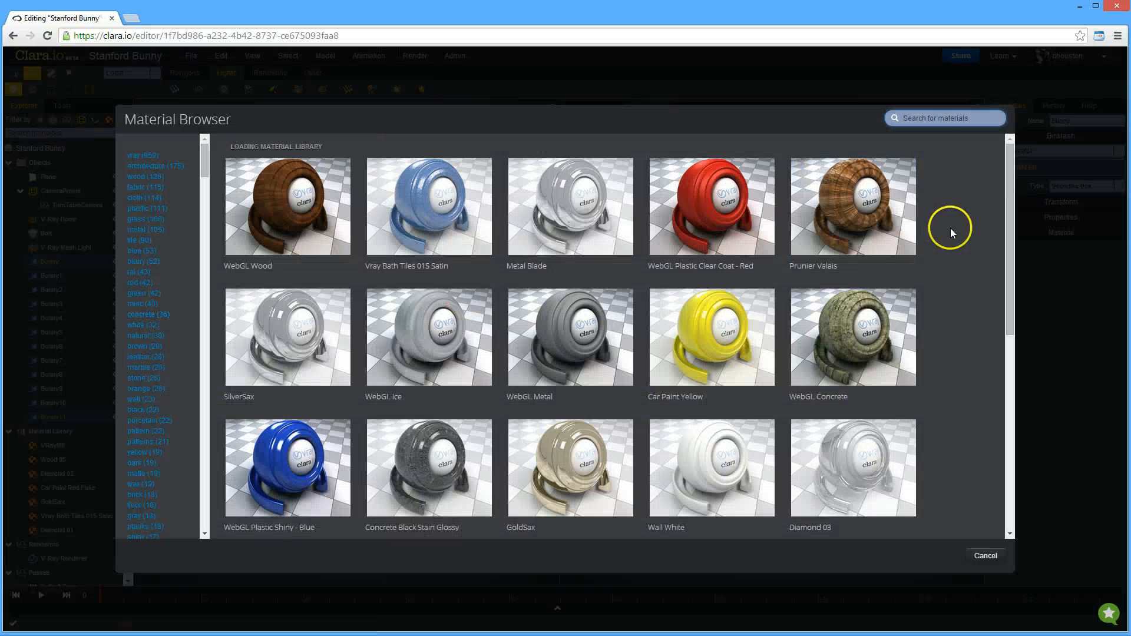
Search the material library for "light" and for "glow", and clear the search.
left_click(929, 125)
type("light")
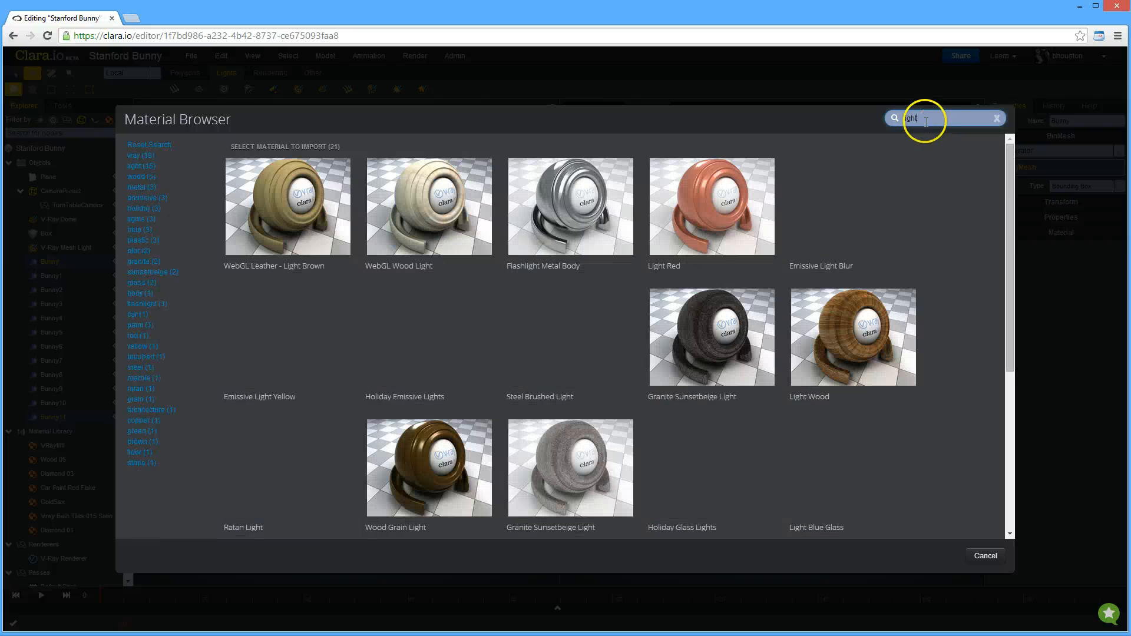
key("BackSpace")
key("BackSpace")
key("BackSpace")
key("BackSpace")
key("BackSpace")
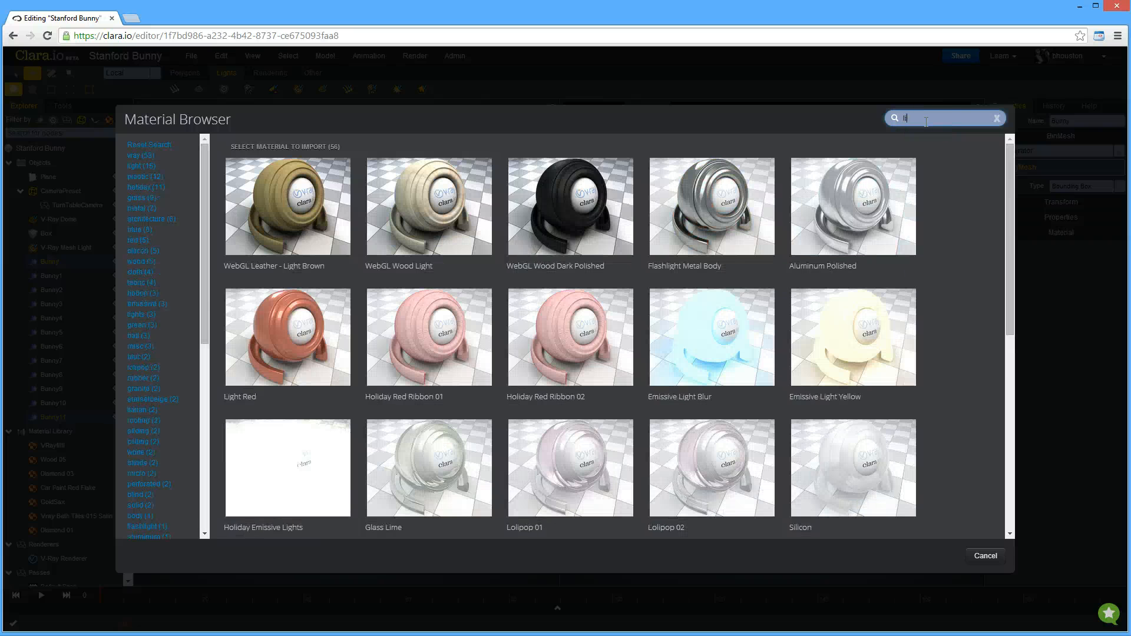
type("glow")
key("BackSpace")
key("BackSpace")
key("BackSpace")
key("BackSpace")
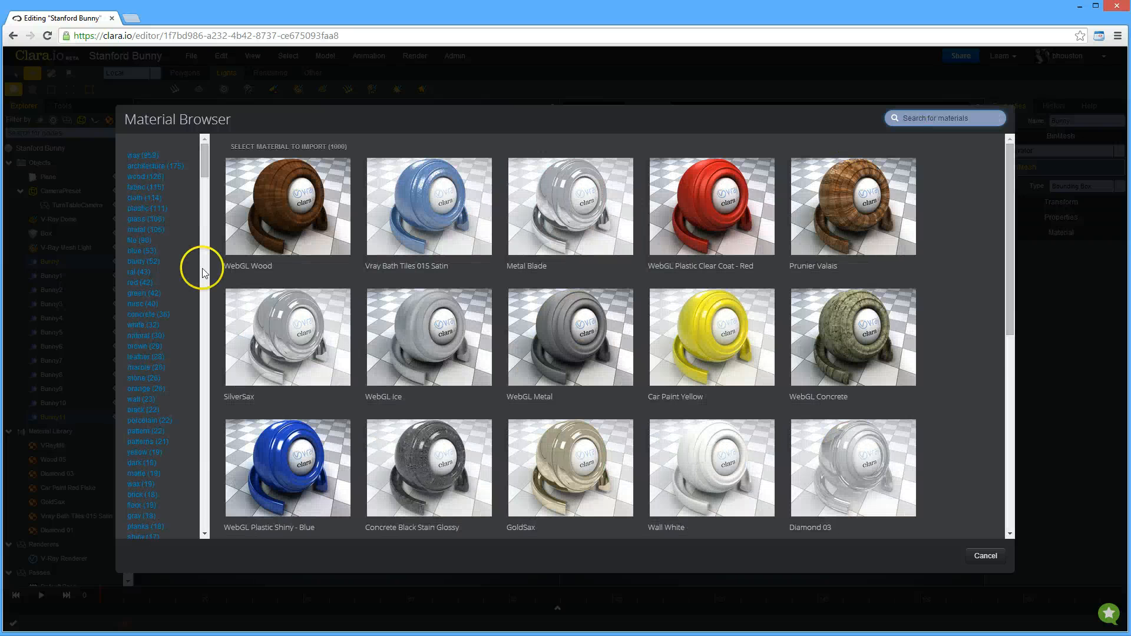
Search the materials for "ligh" and assign Emissive Light Blur to the two selected bunnies.
type("ligh")
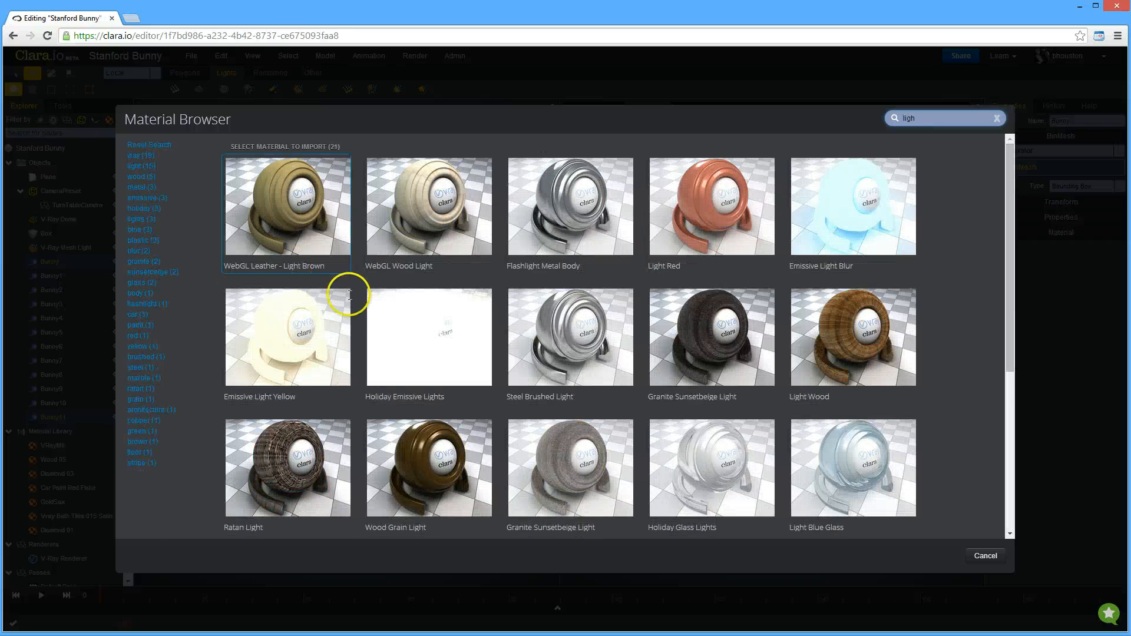
left_click(831, 195)
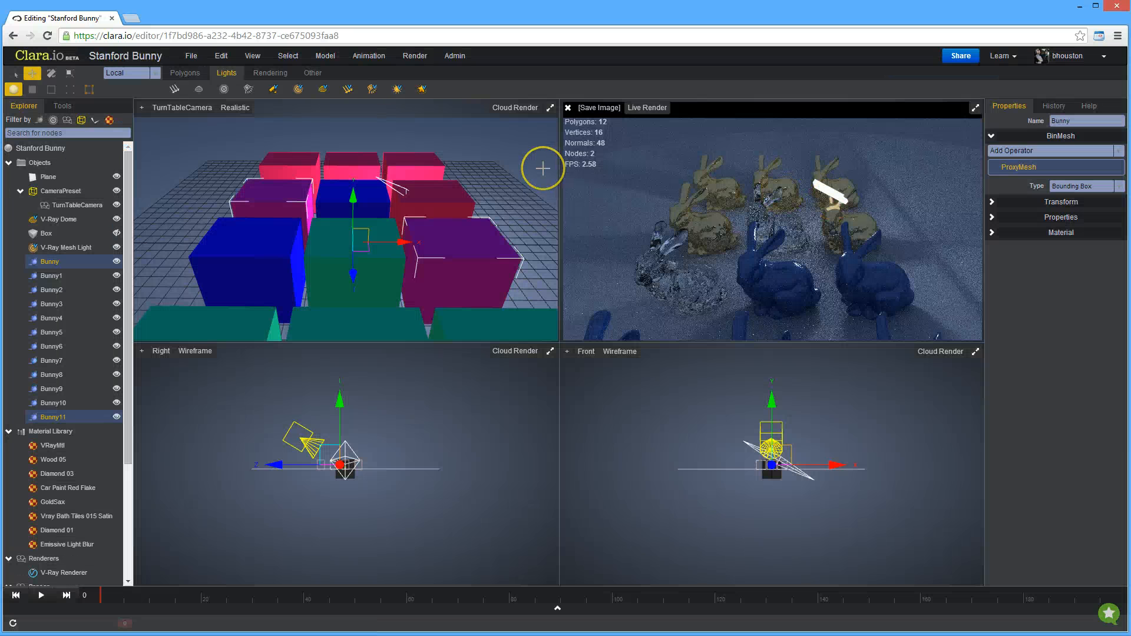
left_click(429, 203)
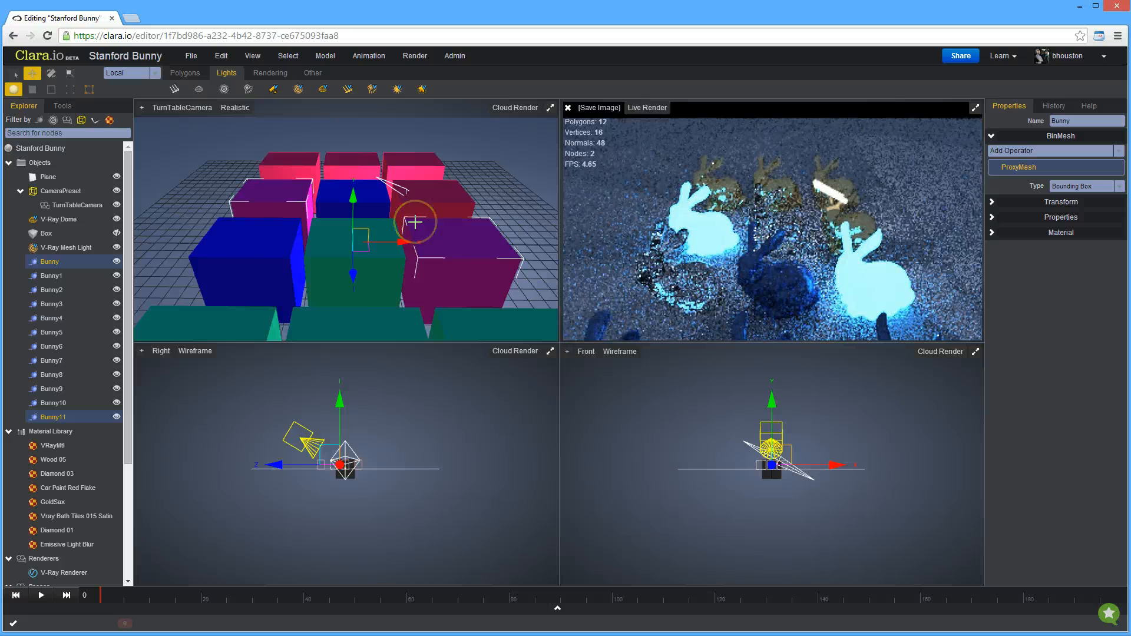
Orbit the TurnTableCamera around the bunnies and move it closer to reframe the live render from a side angle.
left_click_drag(415, 222, 371, 218)
scroll(294, 219, "up", 3)
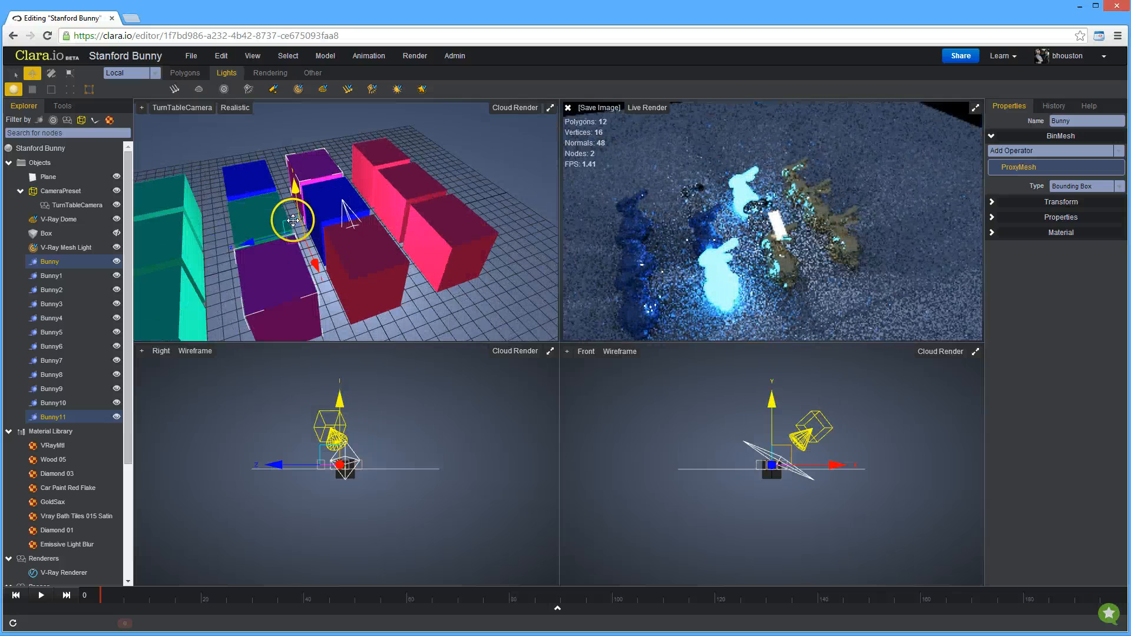
middle_click_drag(284, 234, 336, 208)
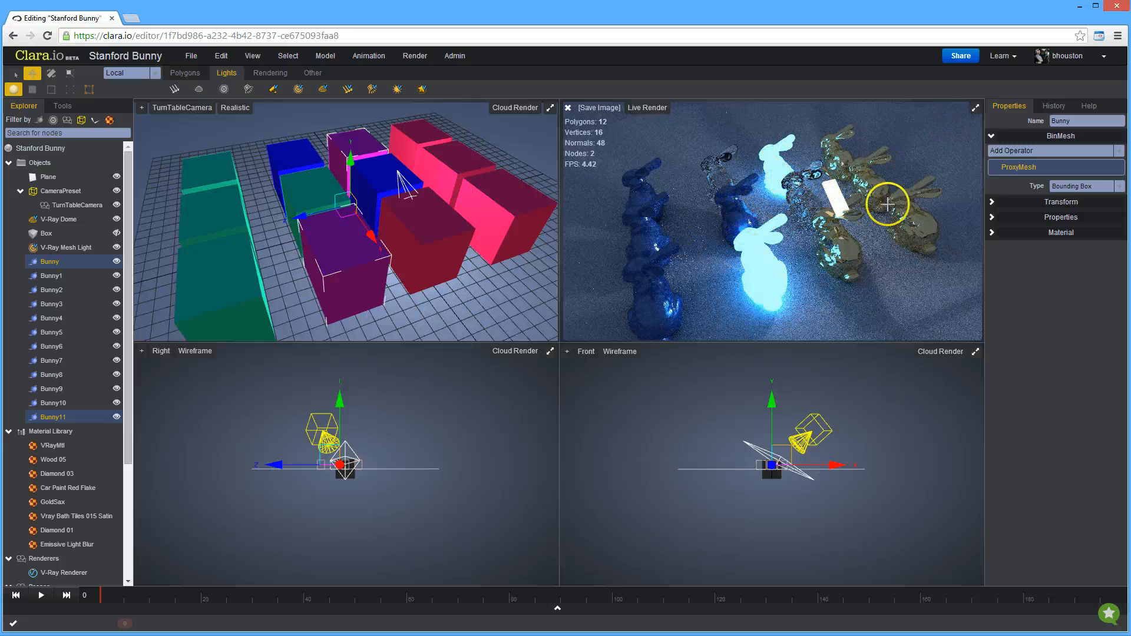
Replace the live render in the second perspective viewport with a Standard cloud render, and start rendering the current pass.
left_click(570, 110)
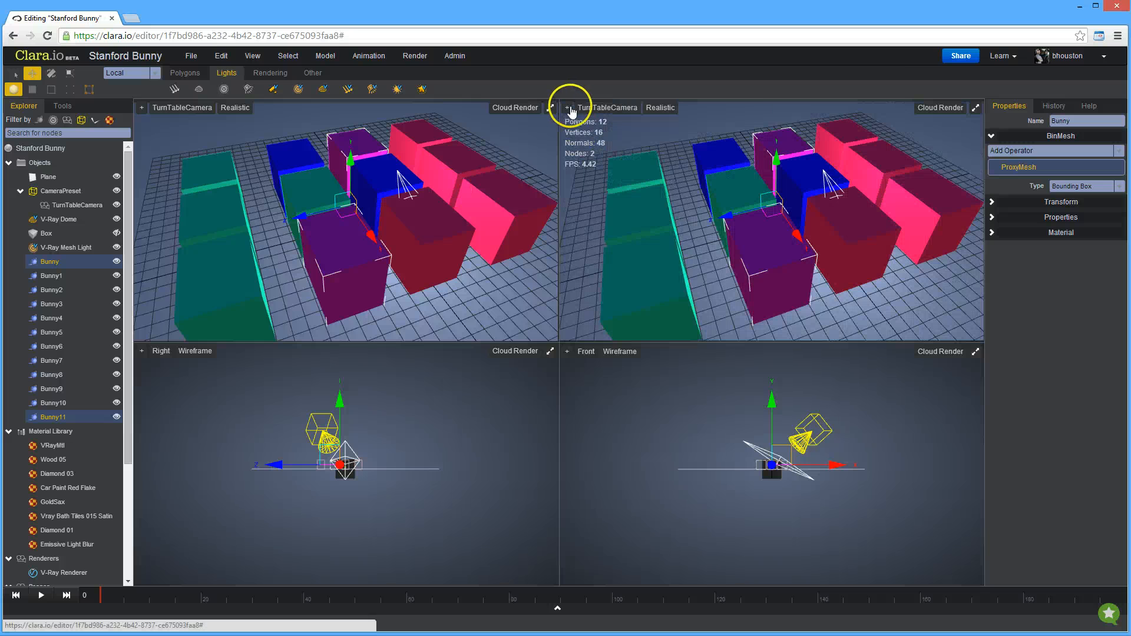
left_click(940, 108)
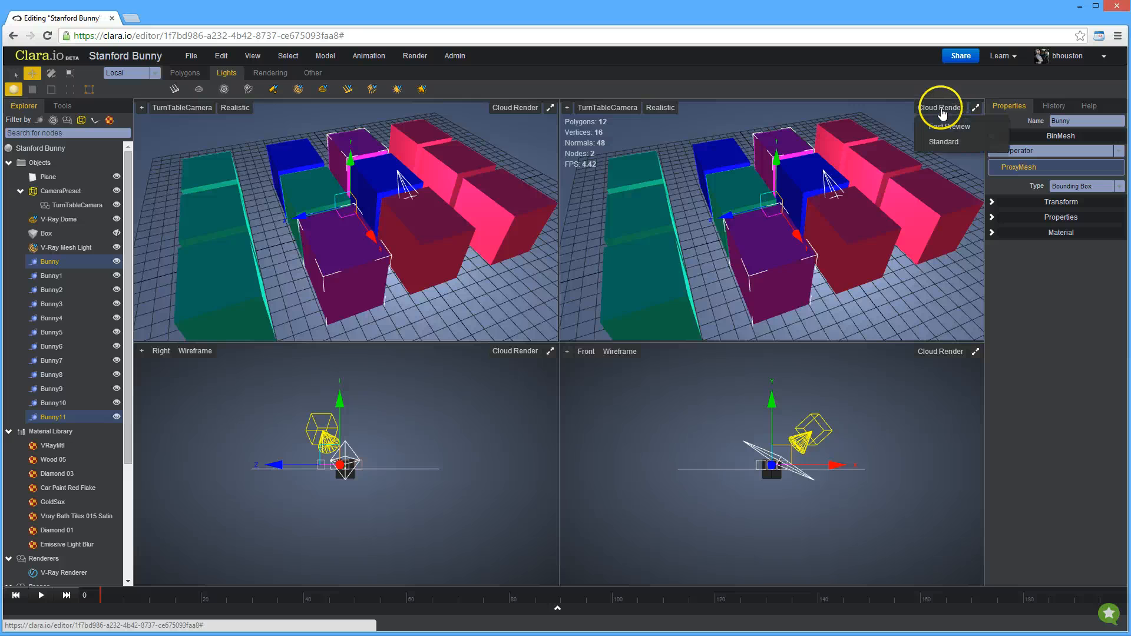
left_click(953, 143)
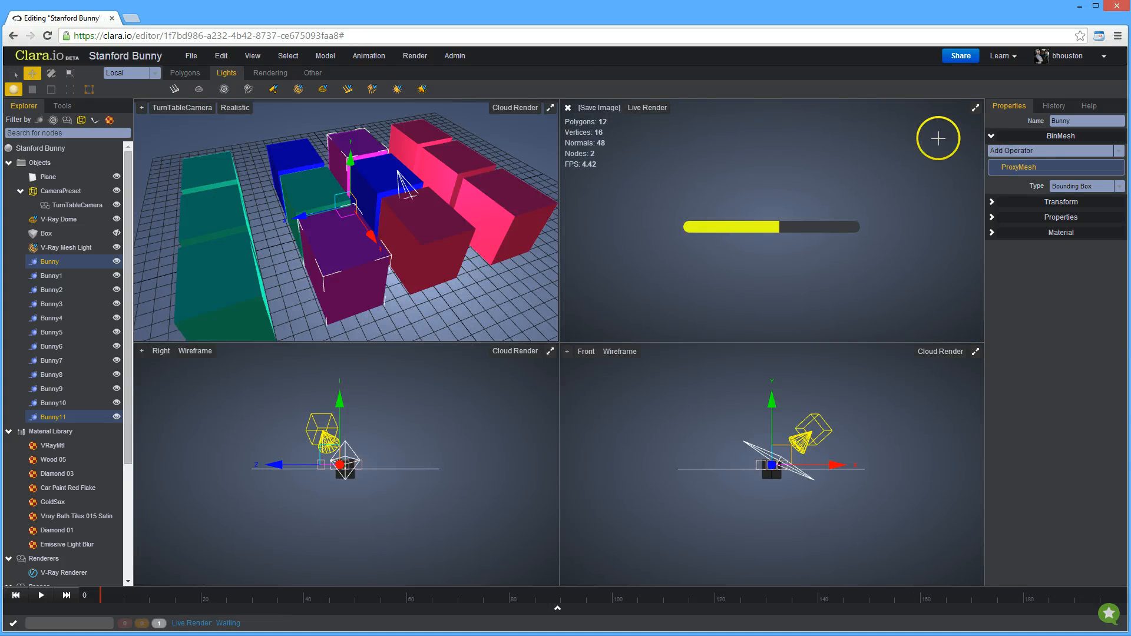
left_click(413, 57)
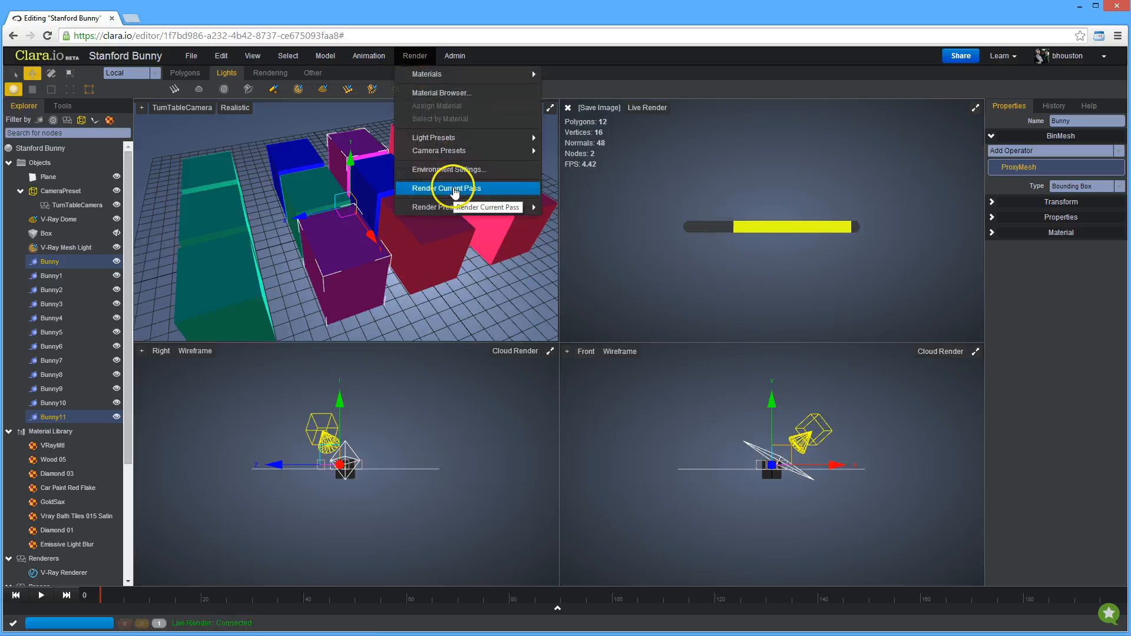
left_click(454, 187)
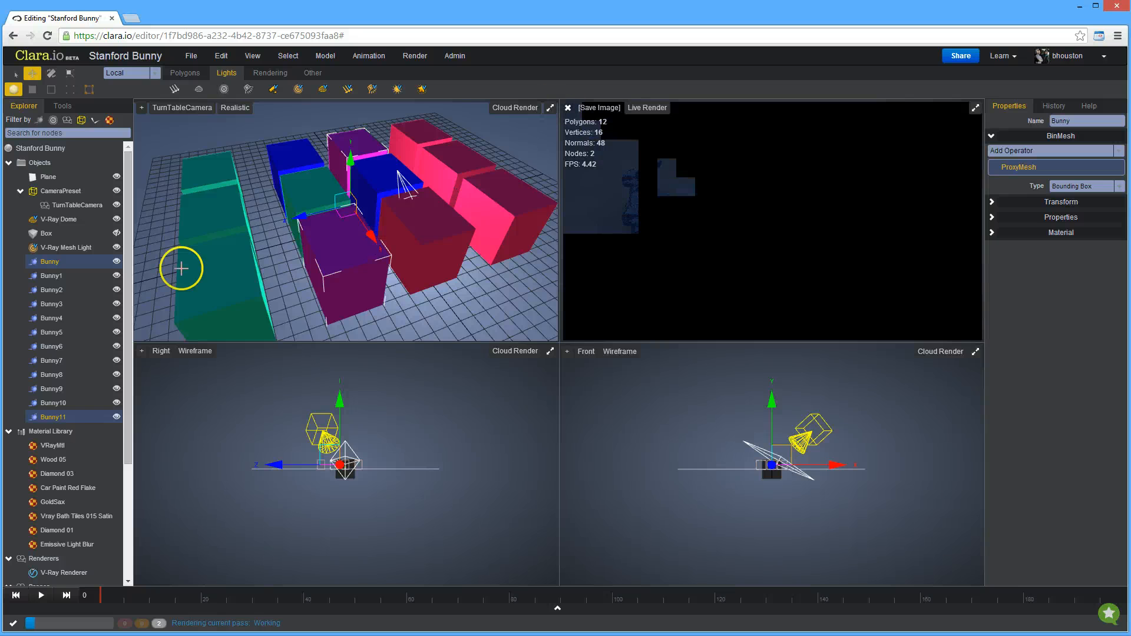
Open the Default Pass properties and examine its resolution, camera and renderer settings.
left_click_drag(128, 308, 134, 379)
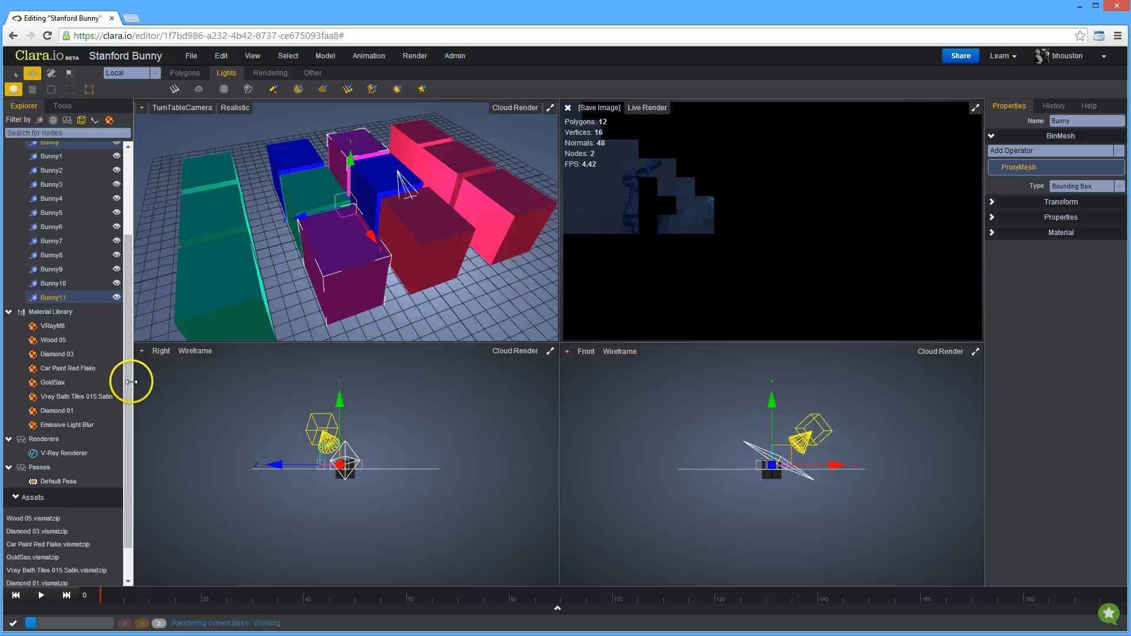
left_click(73, 485)
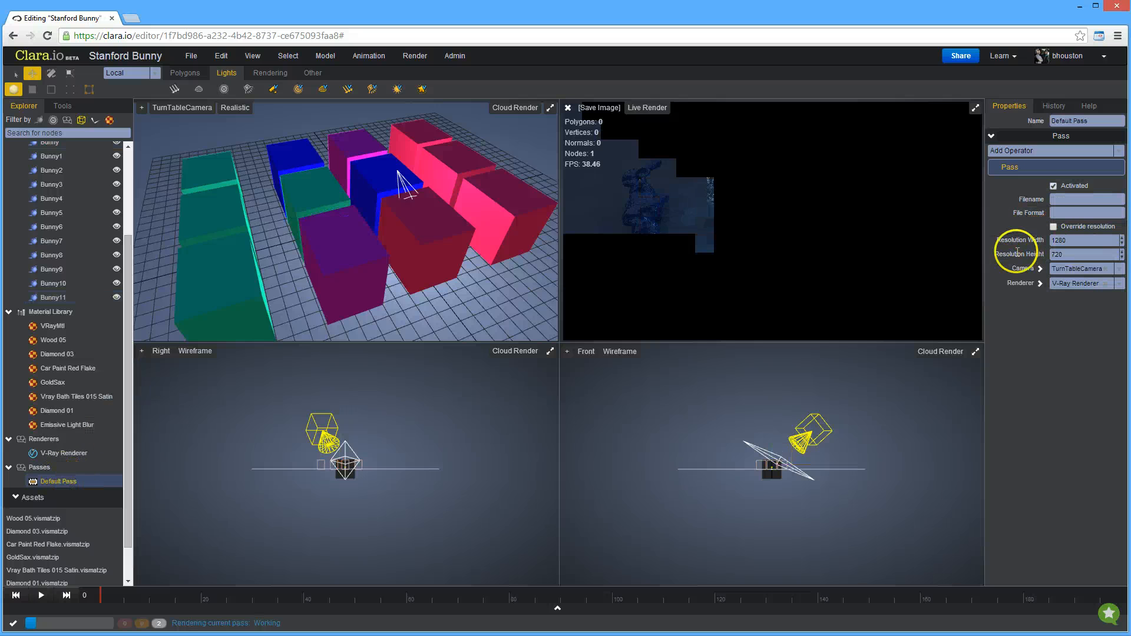
left_click(399, 145)
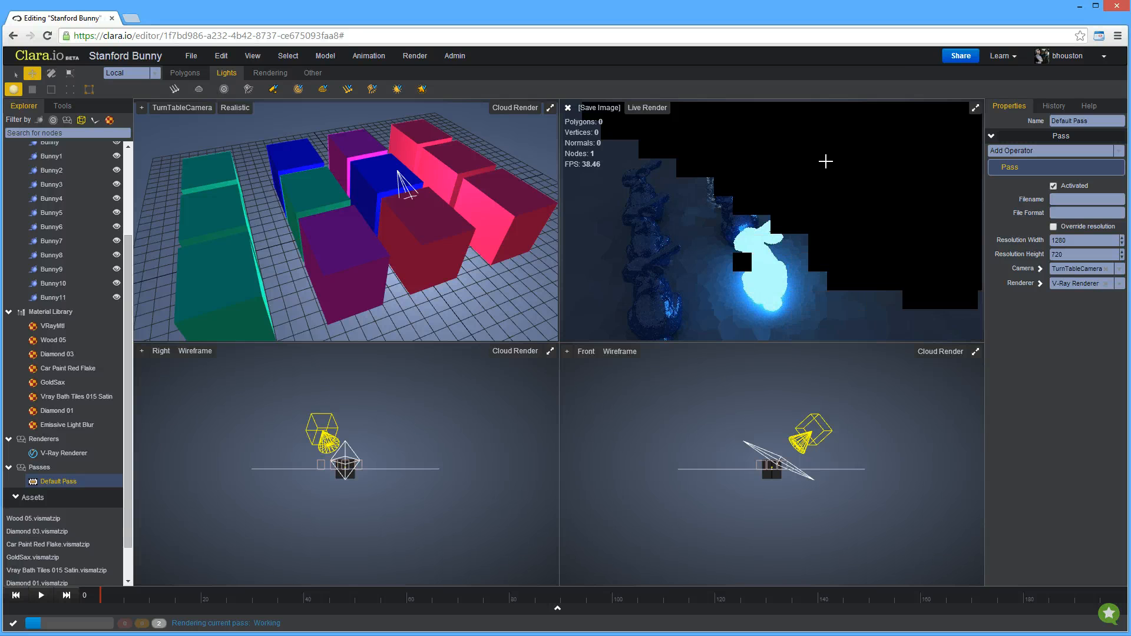
Examine the V-Ray Renderer's Global Illumination, Environment and Color Mapping settings.
left_click(62, 454)
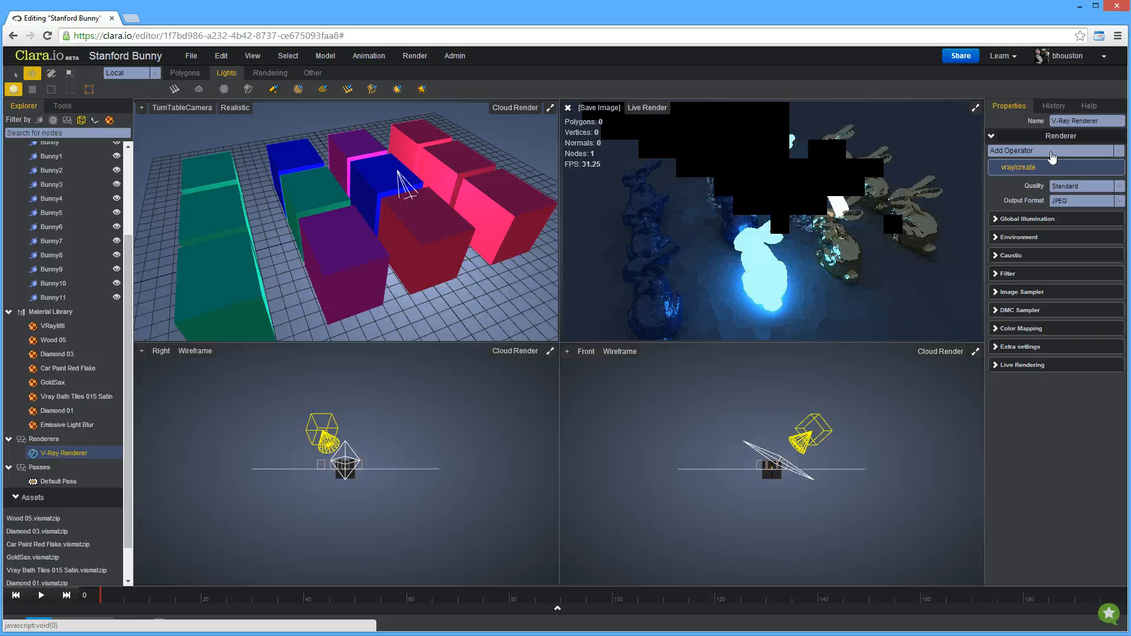
left_click(1055, 218)
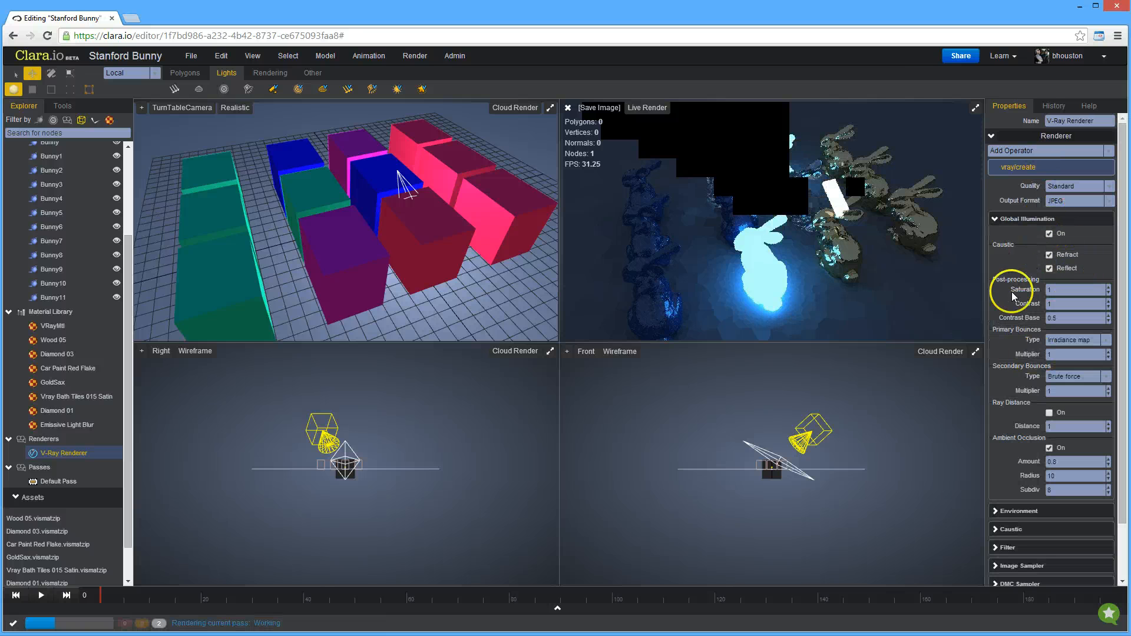
left_click(1016, 223)
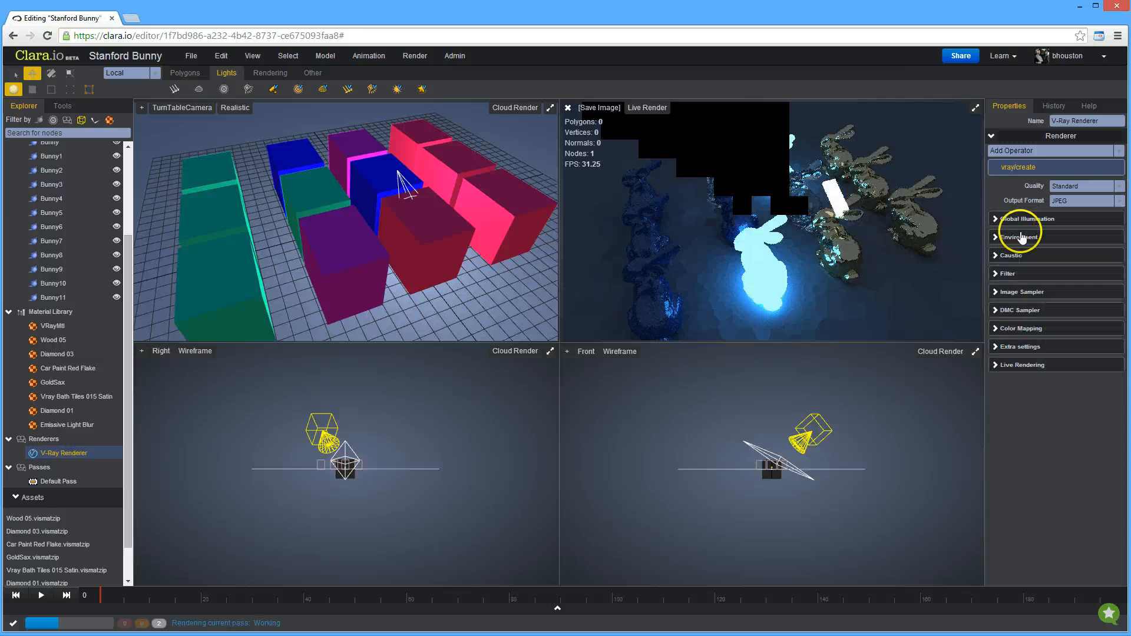
left_click(1026, 238)
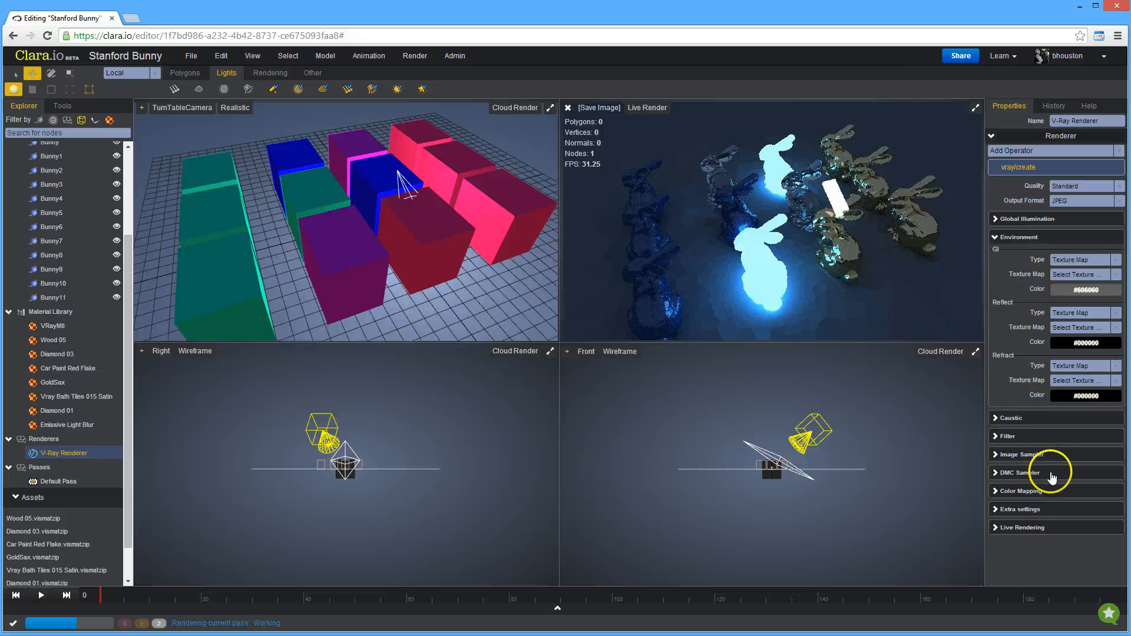
left_click(1051, 497)
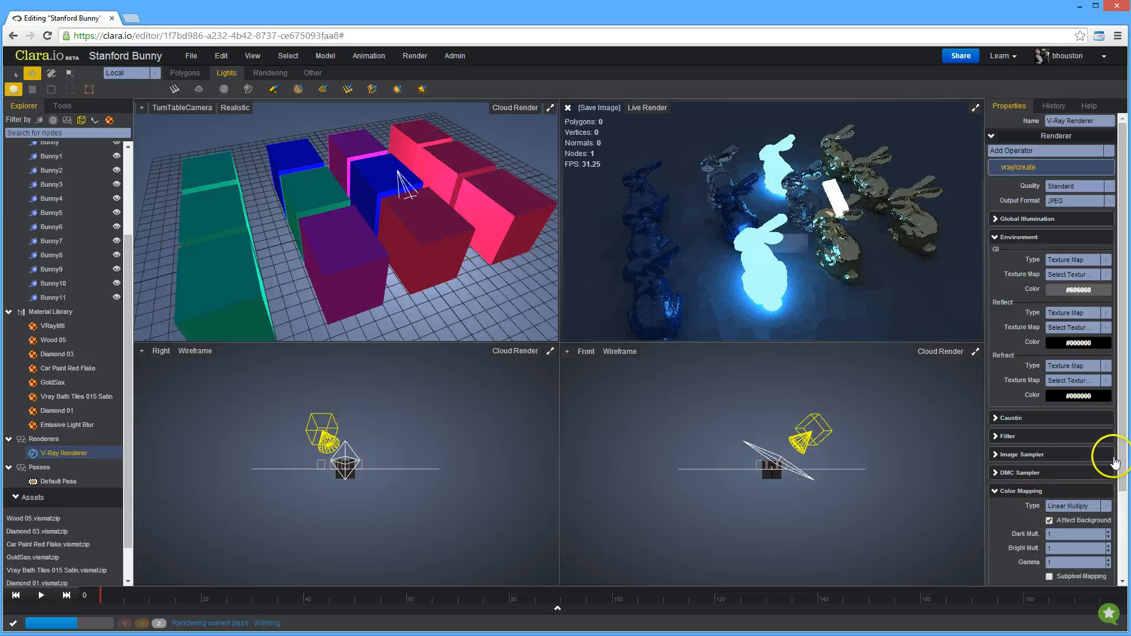
scroll(1124, 499, "down", 1)
scroll(1120, 489, "down", 2)
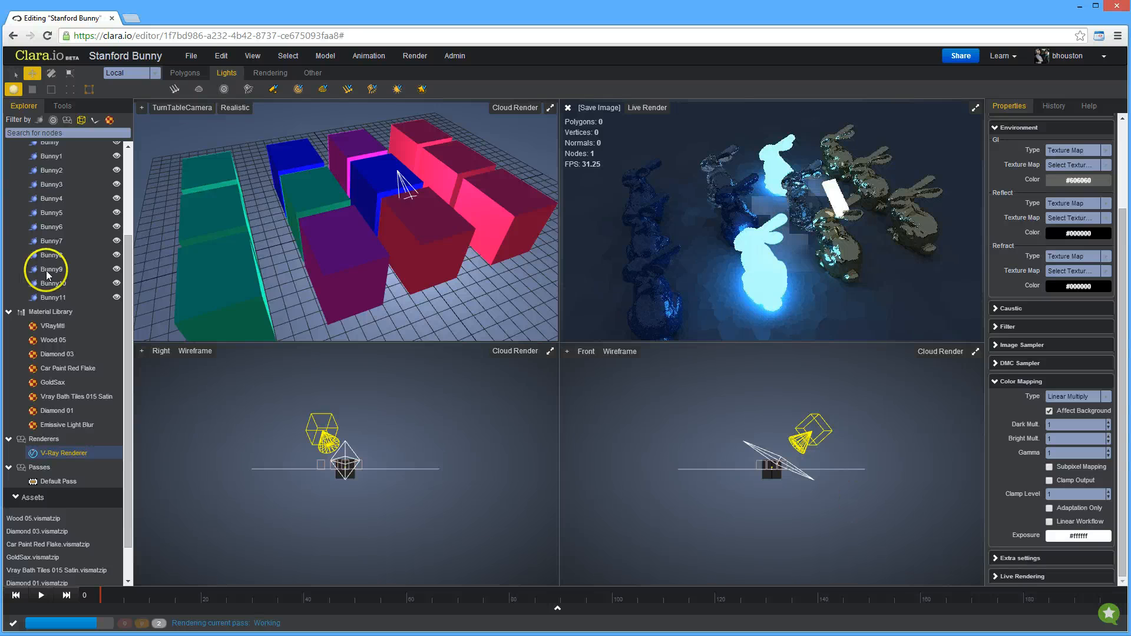
Open the scene's public view page and orbit the bunnies in its Photo Realistic render.
left_click(191, 57)
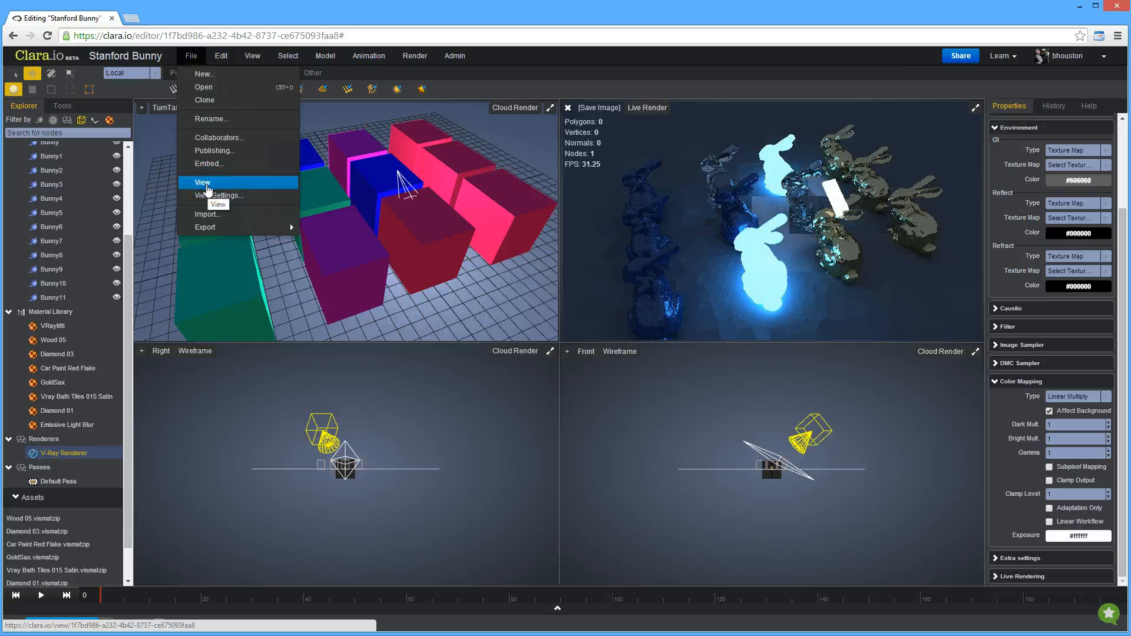
left_click(204, 184)
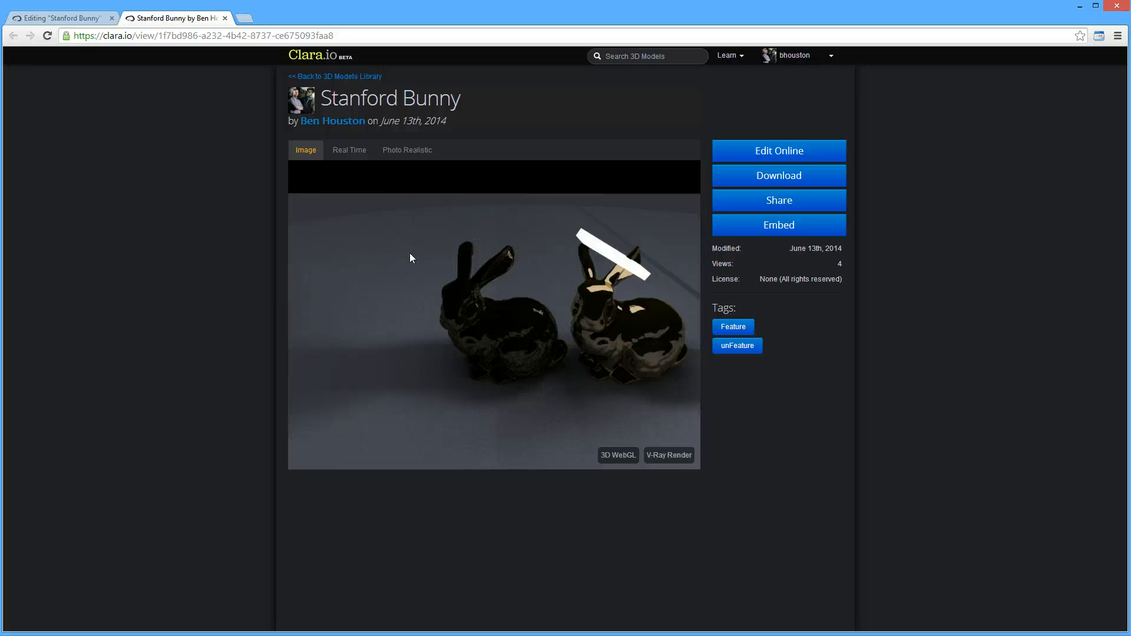
left_click(409, 154)
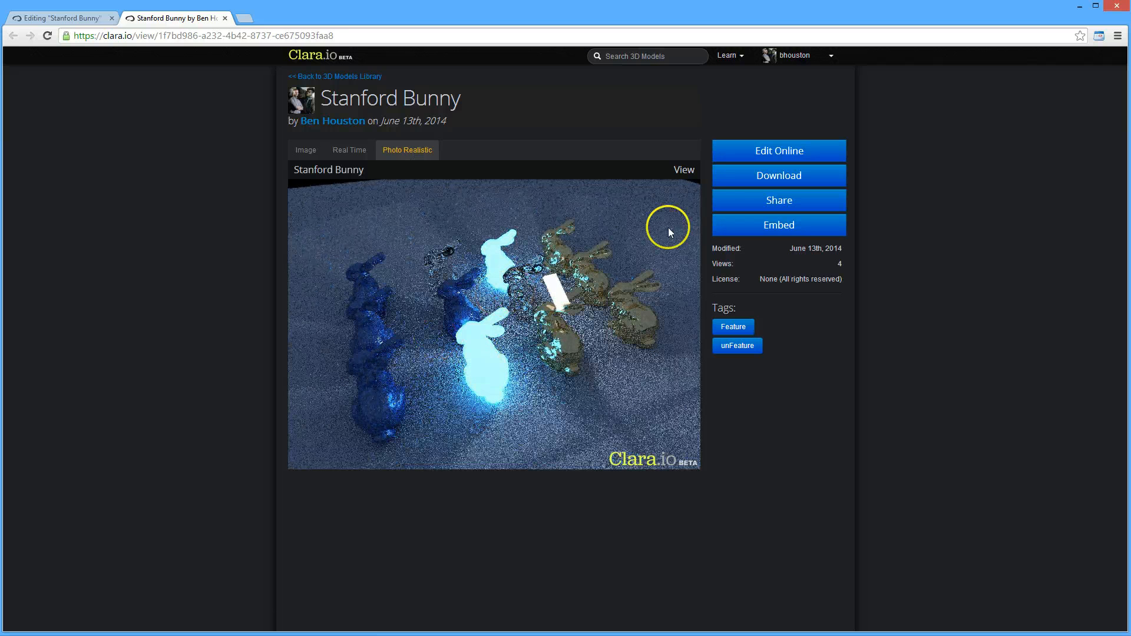
mouse_move(514, 318)
left_mouse_down()
mouse_move(529, 315)
mouse_move(506, 314)
left_mouse_up()
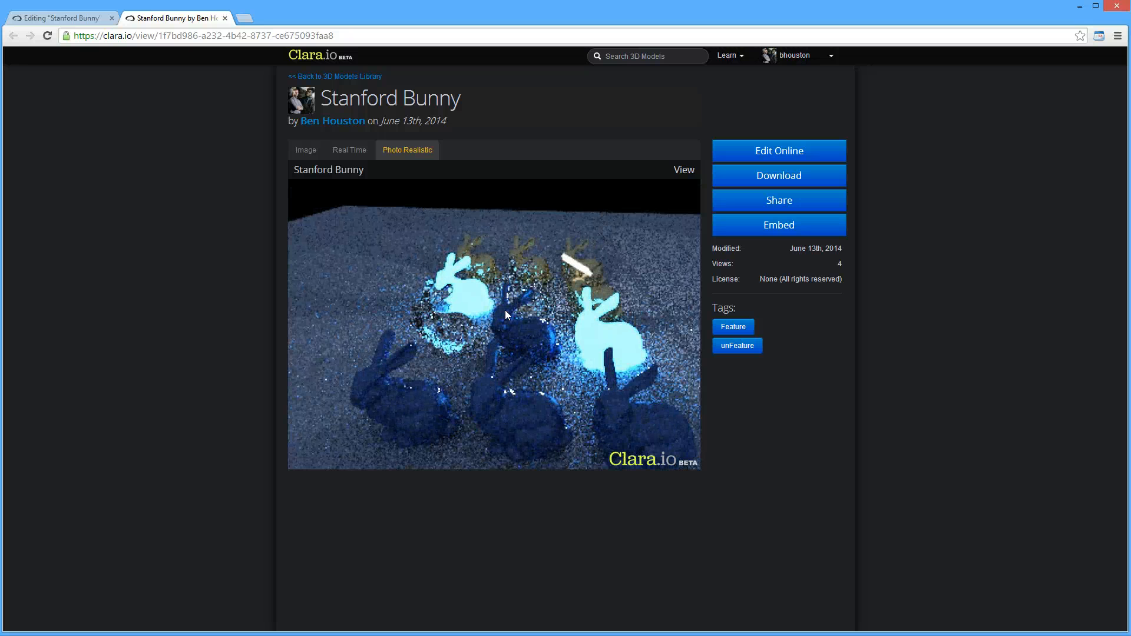
Set the scene's embed rendering type to VRay, select the resulting URL and embed code, and close the embed options.
left_click(790, 233)
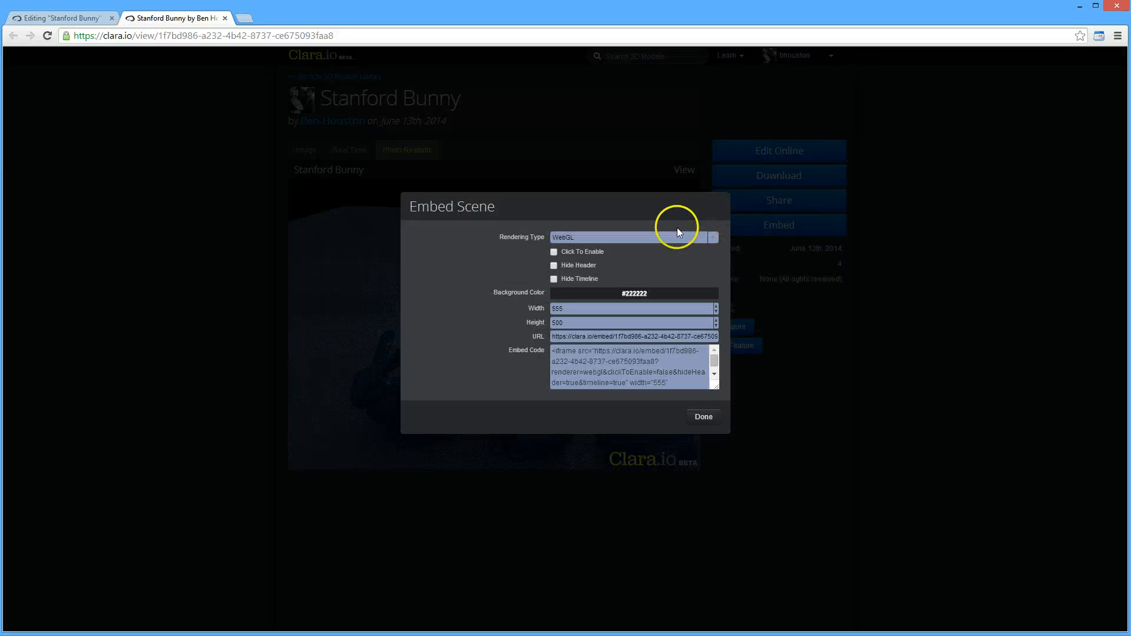
left_click(654, 237)
left_click(576, 285)
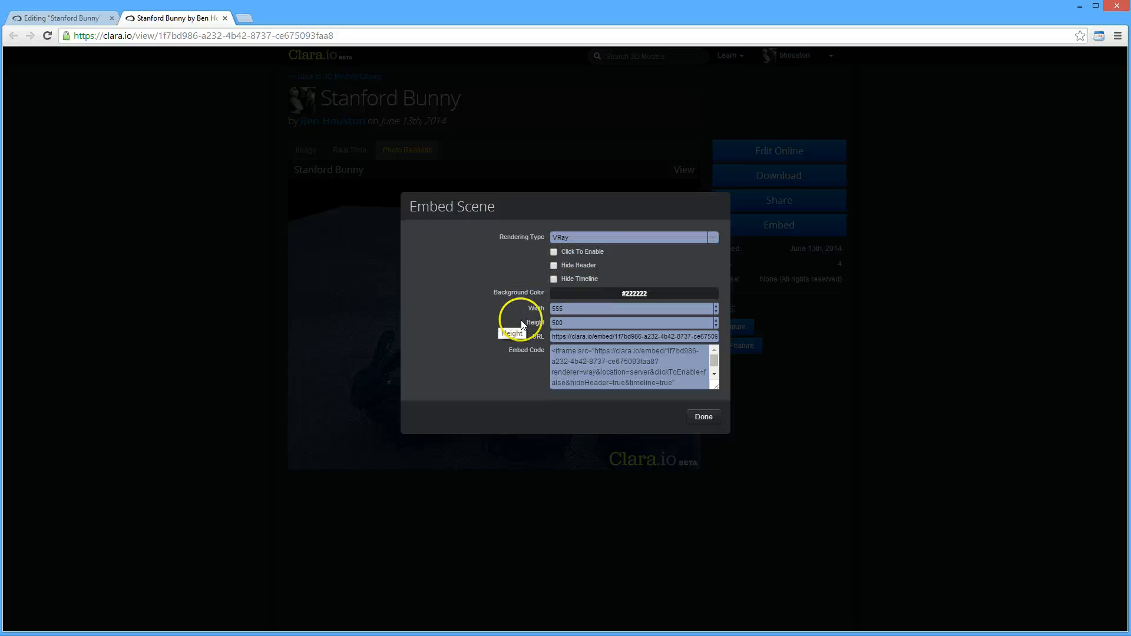
left_click(570, 337)
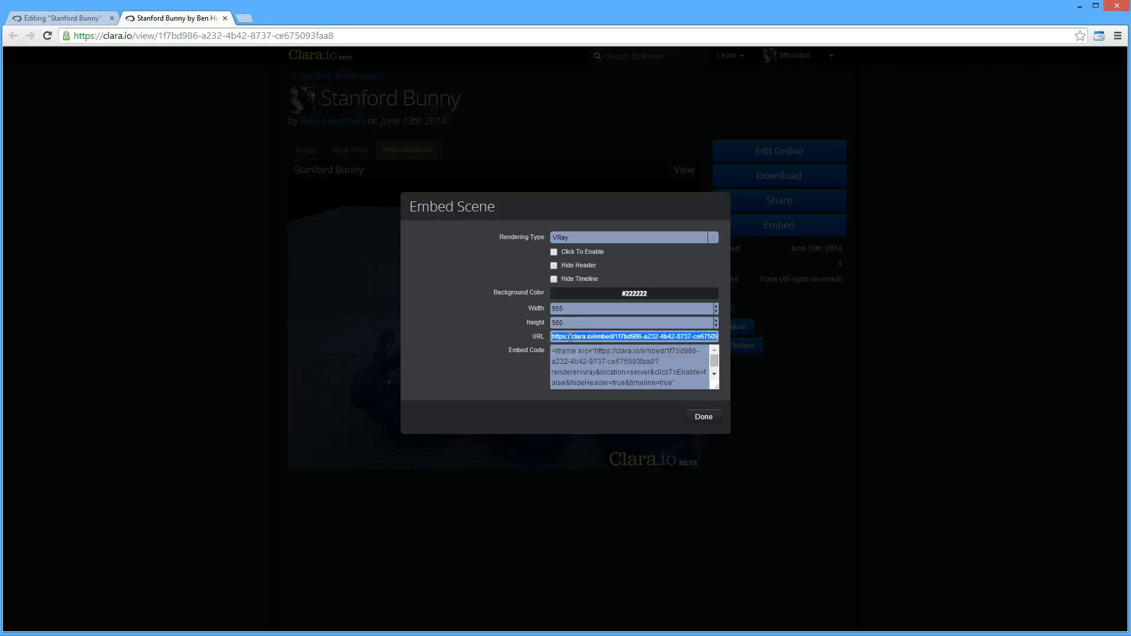
left_click_drag(552, 352, 695, 402)
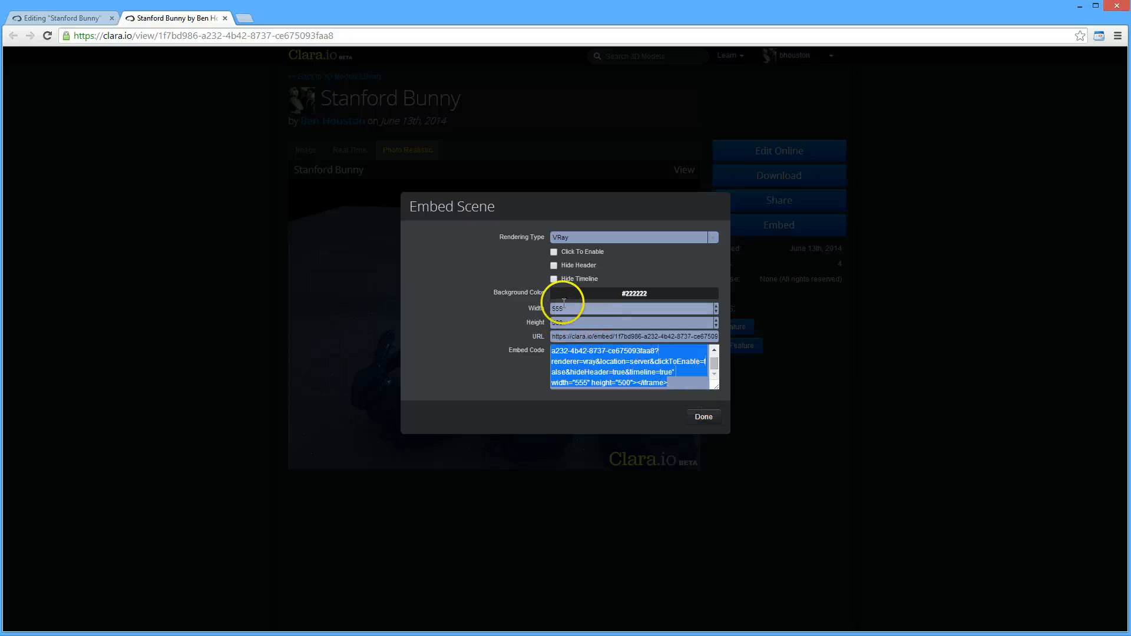
left_click(704, 417)
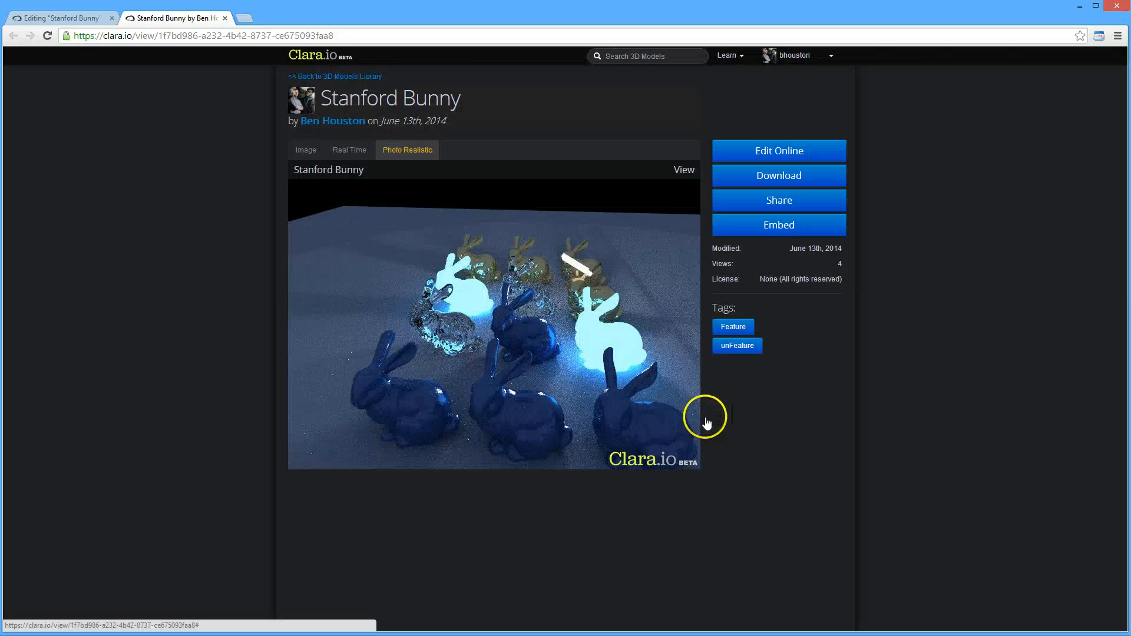